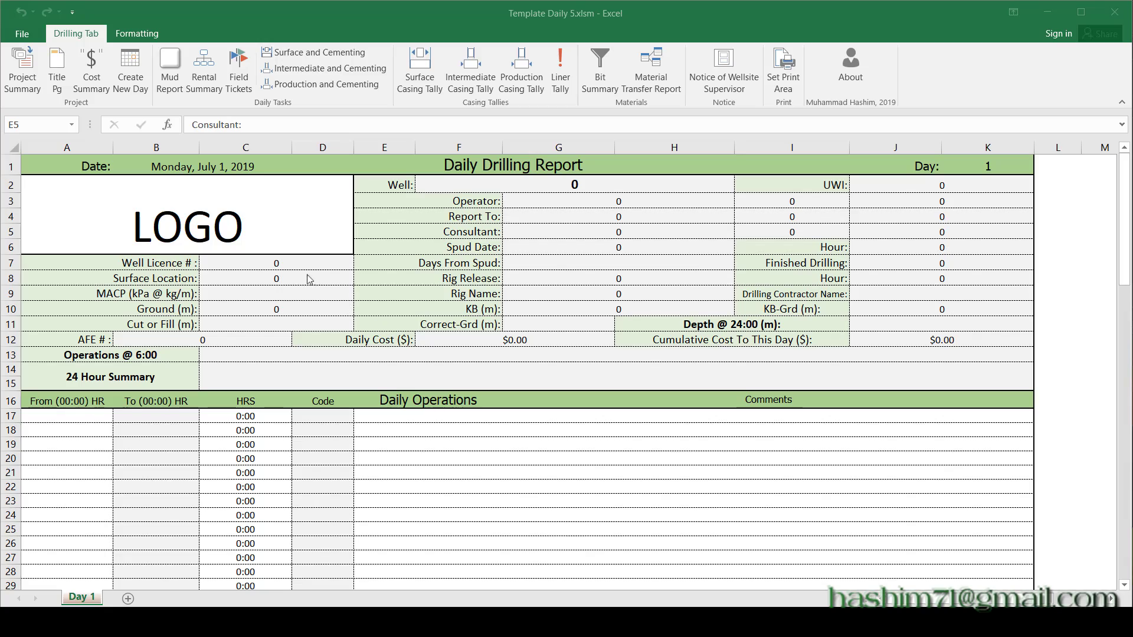
# Open the Project Summary form and enter Some OIL Corp as the operator, with its telephone number and email address
pyautogui.click(24, 84)
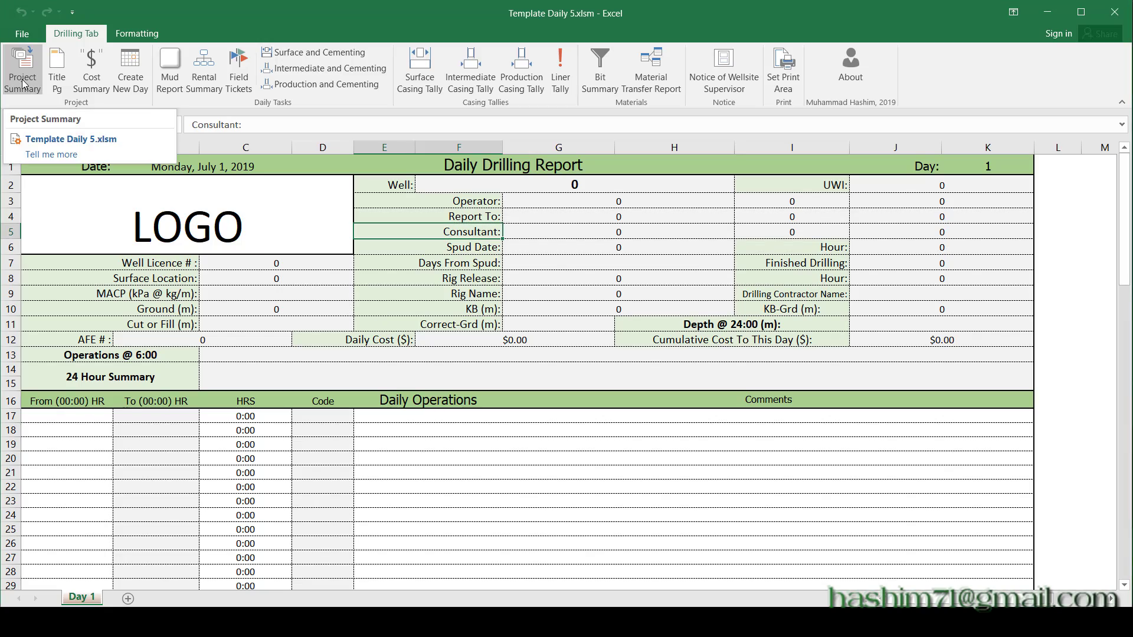
pyautogui.click(23, 85)
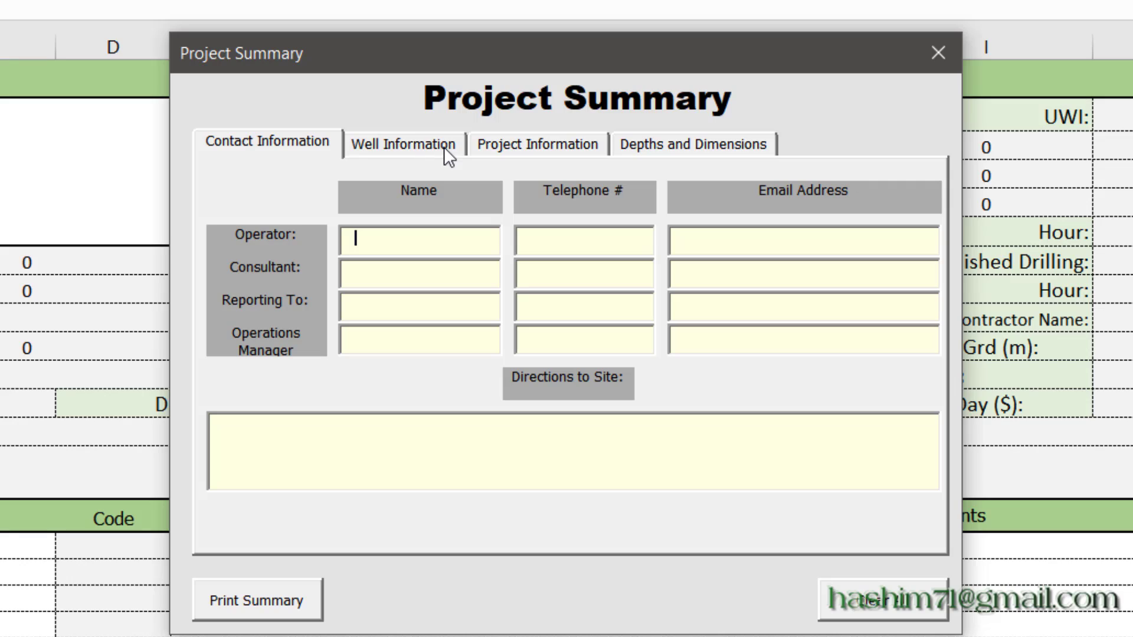
pyautogui.write('Some OIL Corp')
pyautogui.press('Tab')
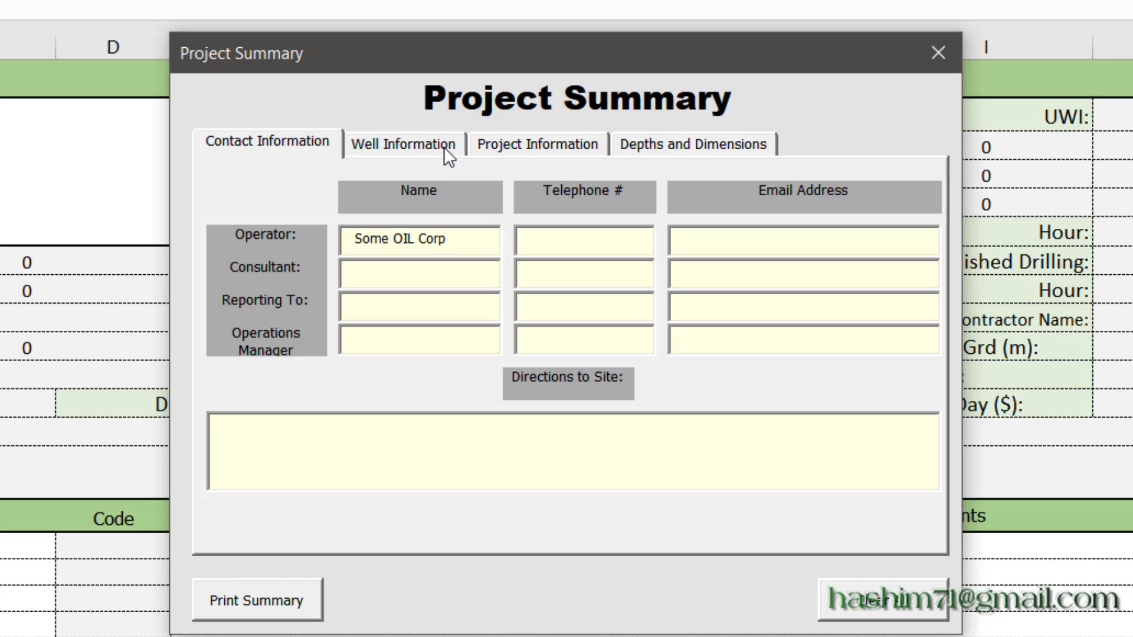
pyautogui.write('403-0000-000')
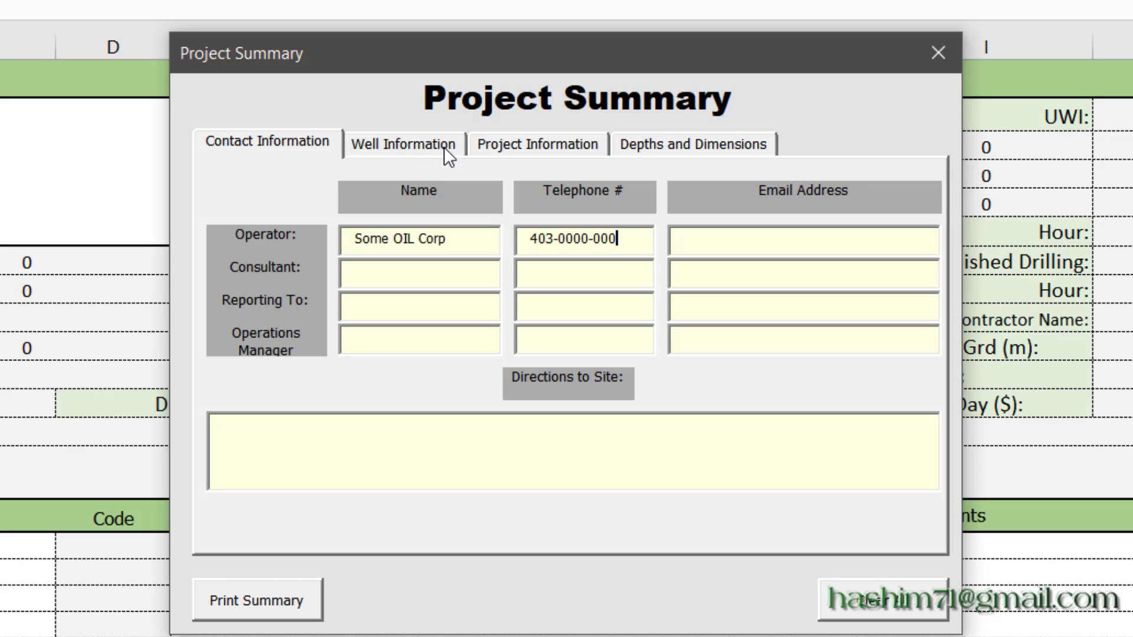
pyautogui.write('0')
pyautogui.press('Tab')
pyautogui.write('email@email.com')
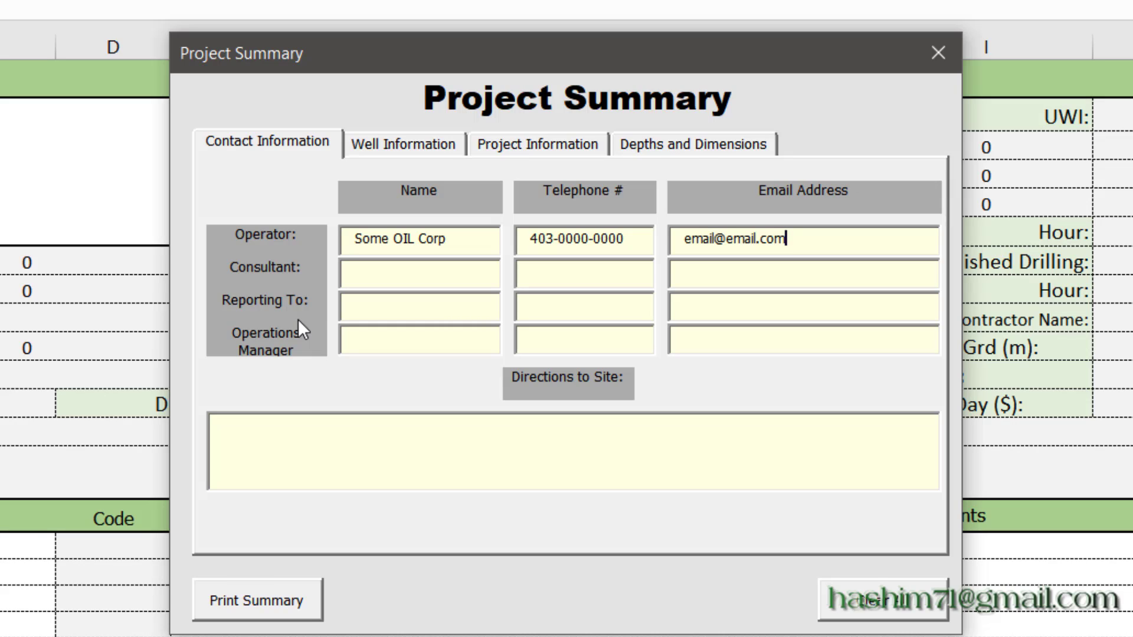
# In the well information, enter SOME HZ WELL 10-1-1-10W2 as the well name
pyautogui.click(404, 148)
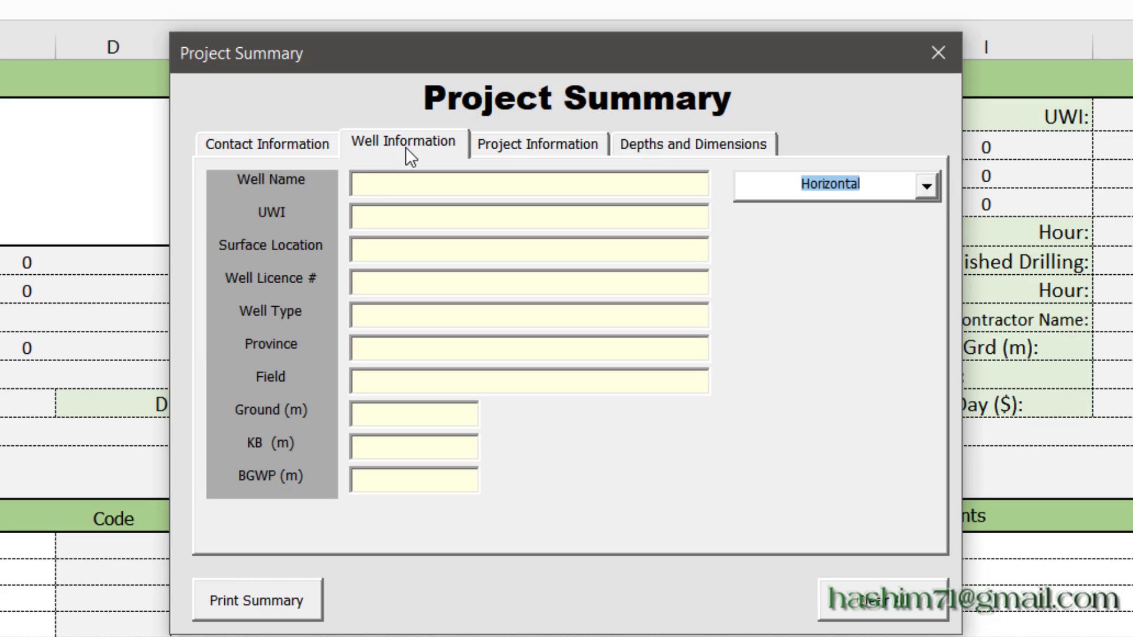
pyautogui.click(383, 189)
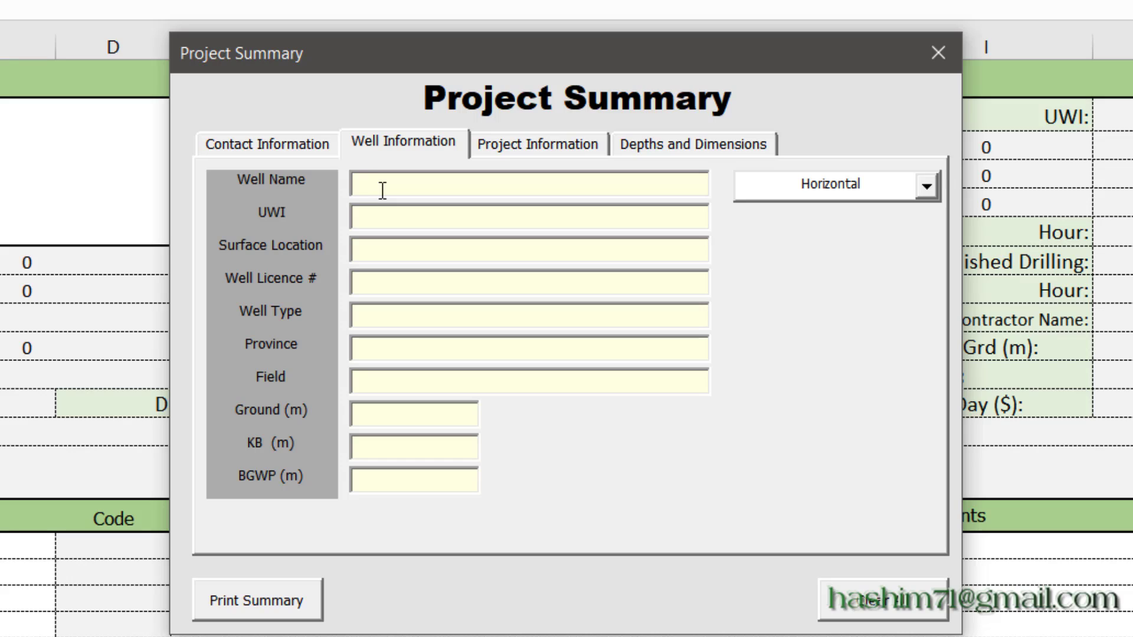
pyautogui.write('SOME HZ WELL 10-1-1')
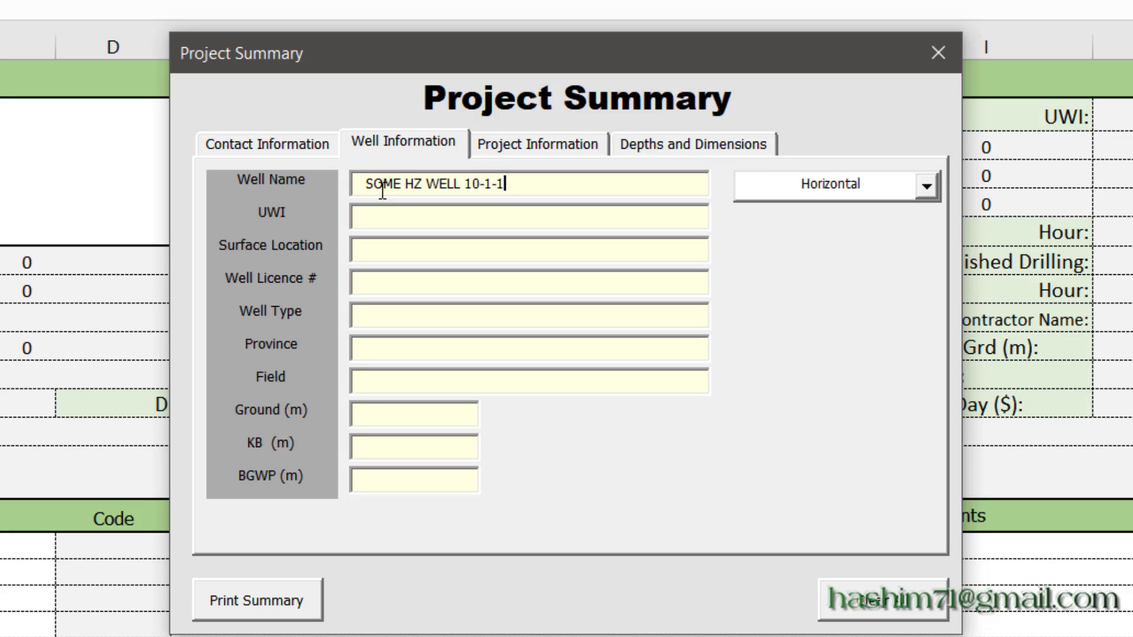
pyautogui.write('-10W2')
# Set the well's profile to Directional
pyautogui.click(928, 186)
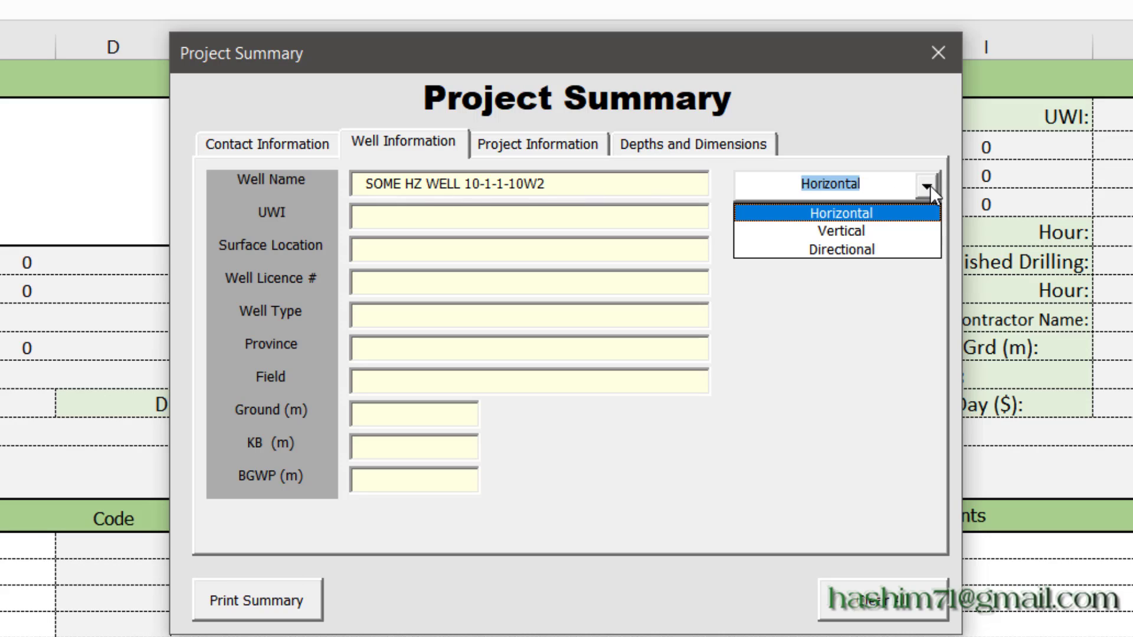
pyautogui.press('Down')
pyautogui.press('Up')
pyautogui.press('Down')
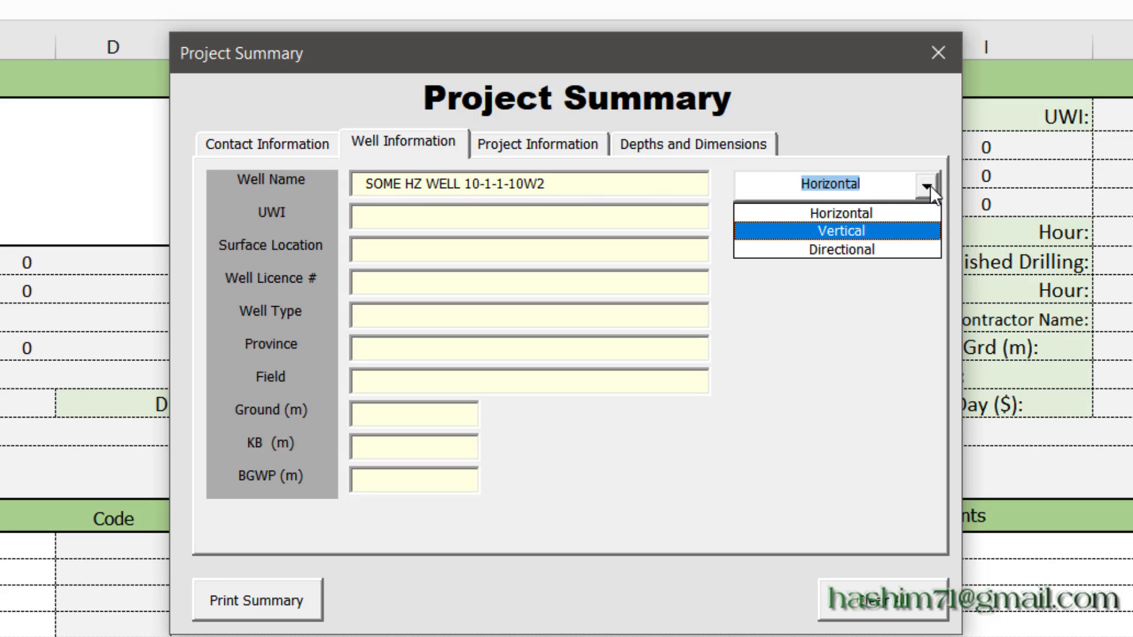
pyautogui.click(862, 248)
# Copy the location 10-1-1-10W2 from the well name into the UWI and Surface Location fields
pyautogui.moveTo(545, 185); pyautogui.dragTo(469, 193)
pyautogui.hotkey('ctrl', 'c')
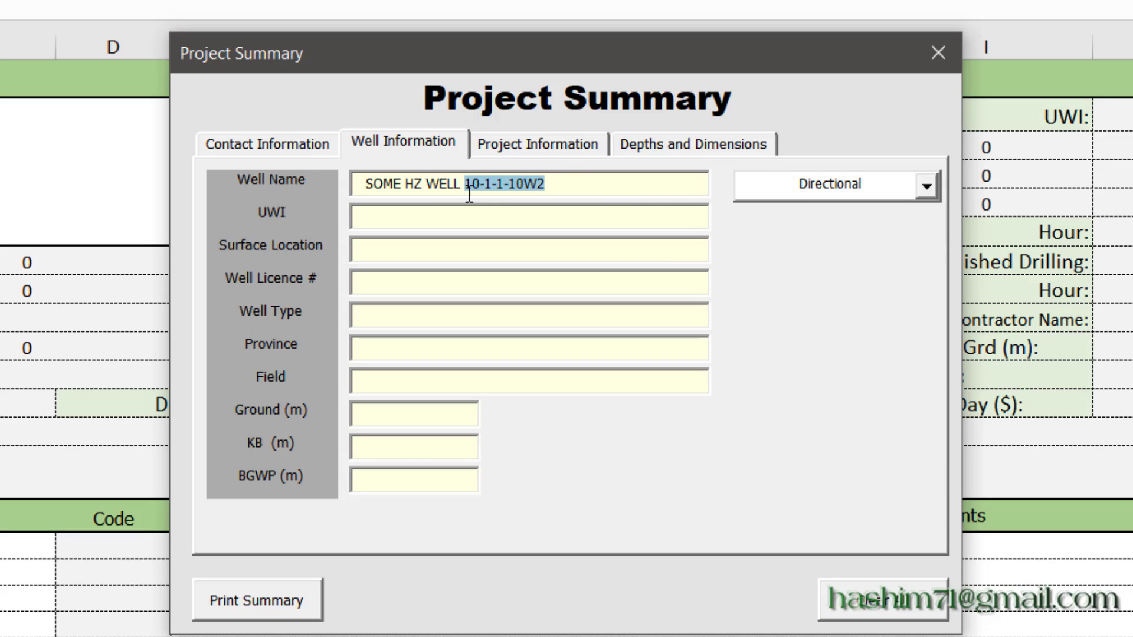
pyautogui.click(506, 223)
pyautogui.hotkey('ctrl', 'v')
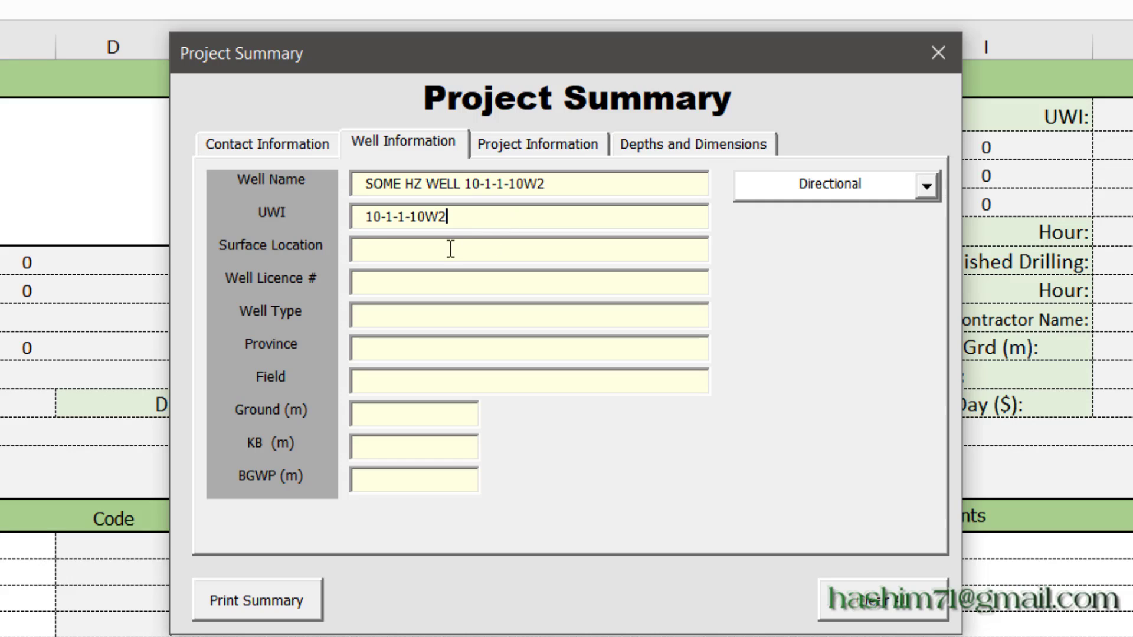
pyautogui.click(451, 248)
pyautogui.hotkey('ctrl', 'v')
# Enter the well licence number, with OIl/GAS as the well type and AB as the province
pyautogui.click(399, 277)
pyautogui.write('123456')
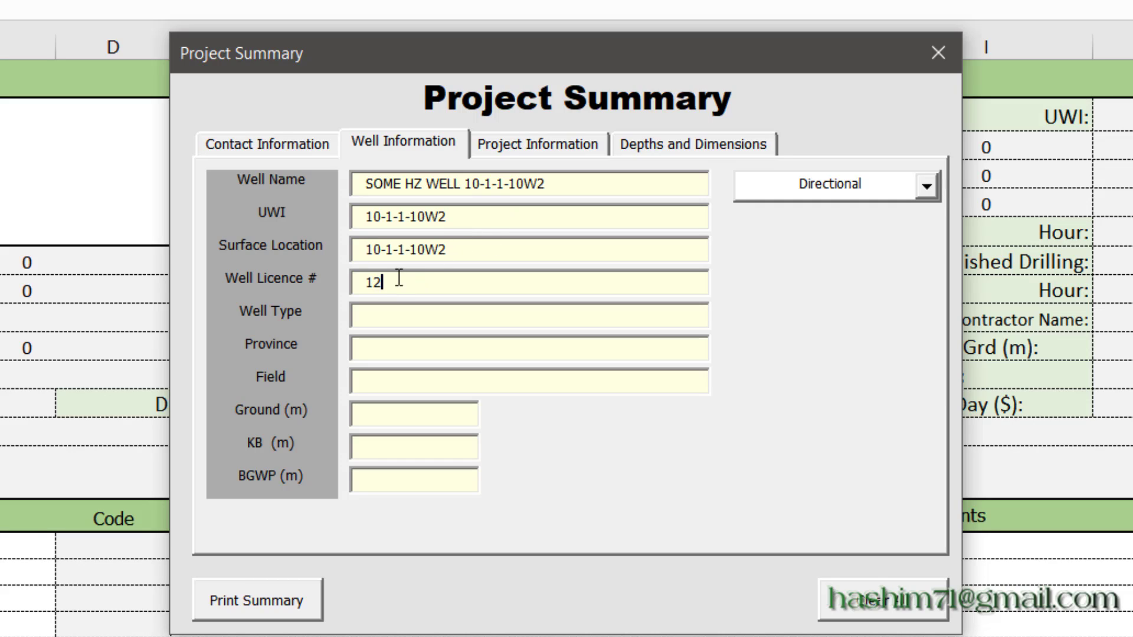
pyautogui.click(395, 309)
pyautogui.write('Oil/GAS')
pyautogui.press('Tab')
pyautogui.write('AB')
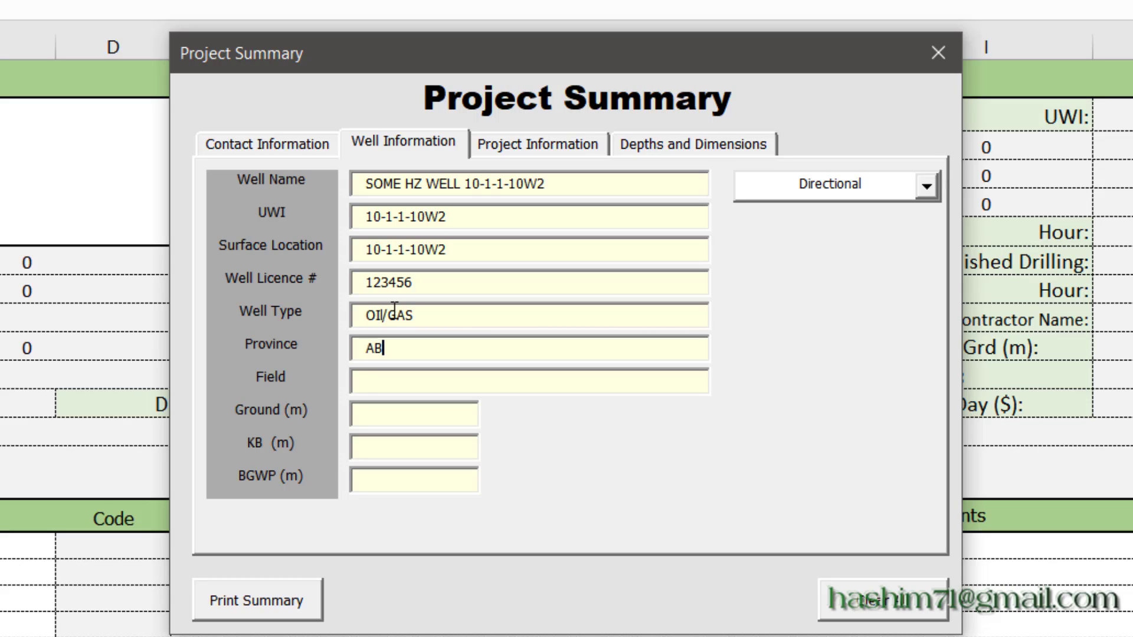
# Enter FIELD as the field name, with a ground elevation of 600 m and a KB elevation of 605 m
pyautogui.press('Tab')
pyautogui.write('FIELD')
pyautogui.press('Tab')
pyautogui.write('600')
pyautogui.press('Tab')
pyautogui.write('605')
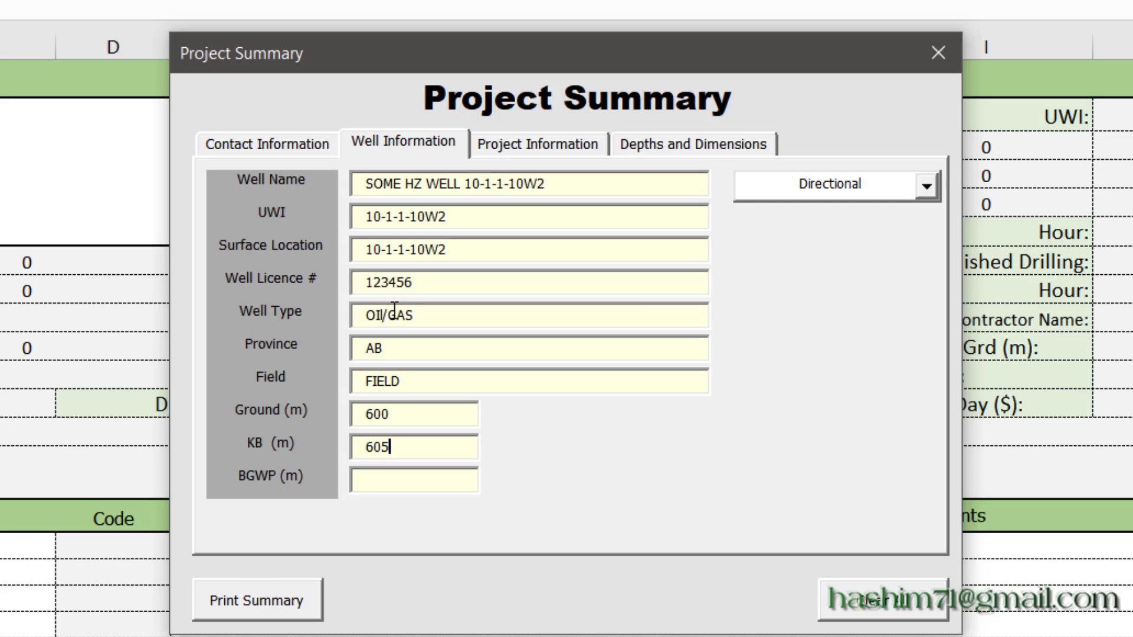
# Look over the project information fields, including the start date and spud date
pyautogui.click(535, 143)
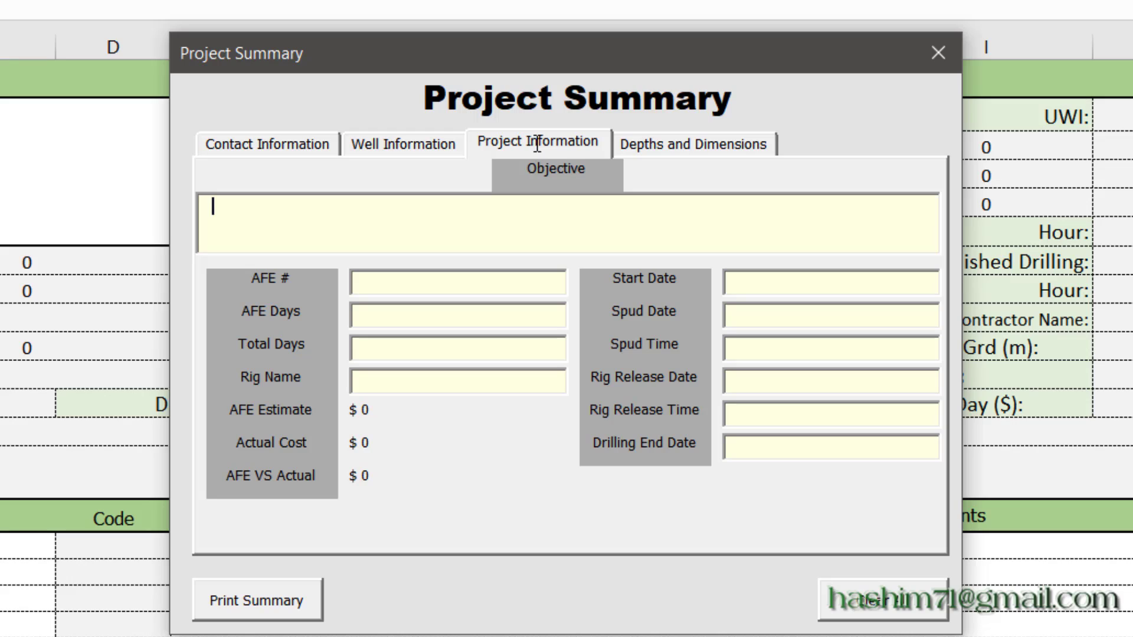
pyautogui.click(755, 282)
pyautogui.click(756, 319)
# Set the TVD to 1000 m in the depths and dimensions, and close the Project Summary form
pyautogui.click(679, 151)
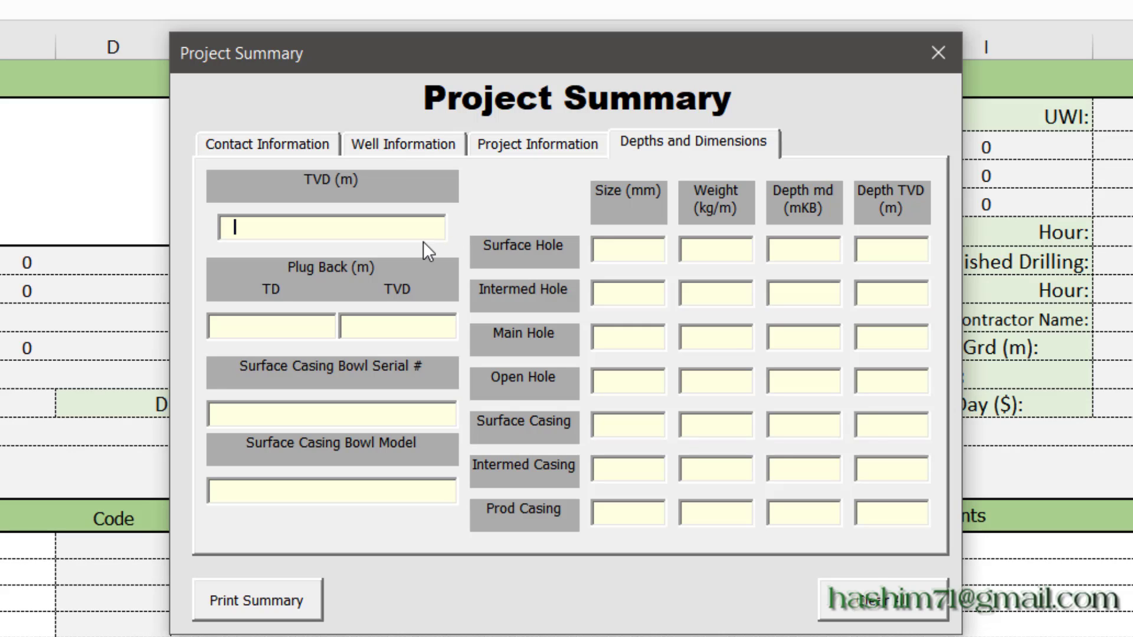
pyautogui.write('1000')
pyautogui.click(625, 243)
pyautogui.click(250, 144)
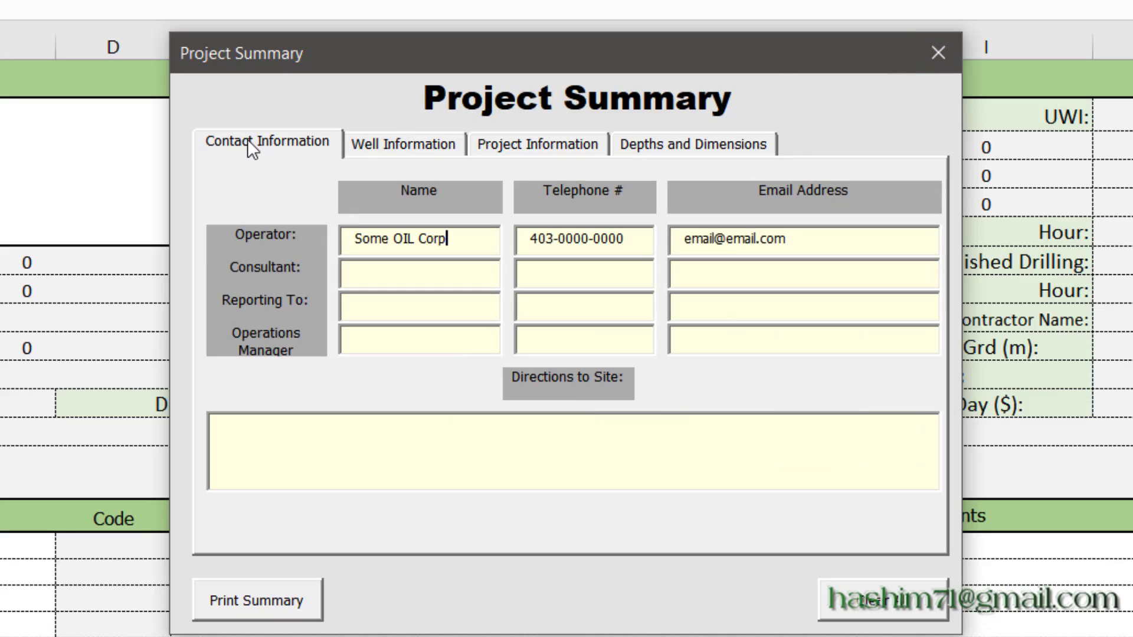
pyautogui.click(925, 59)
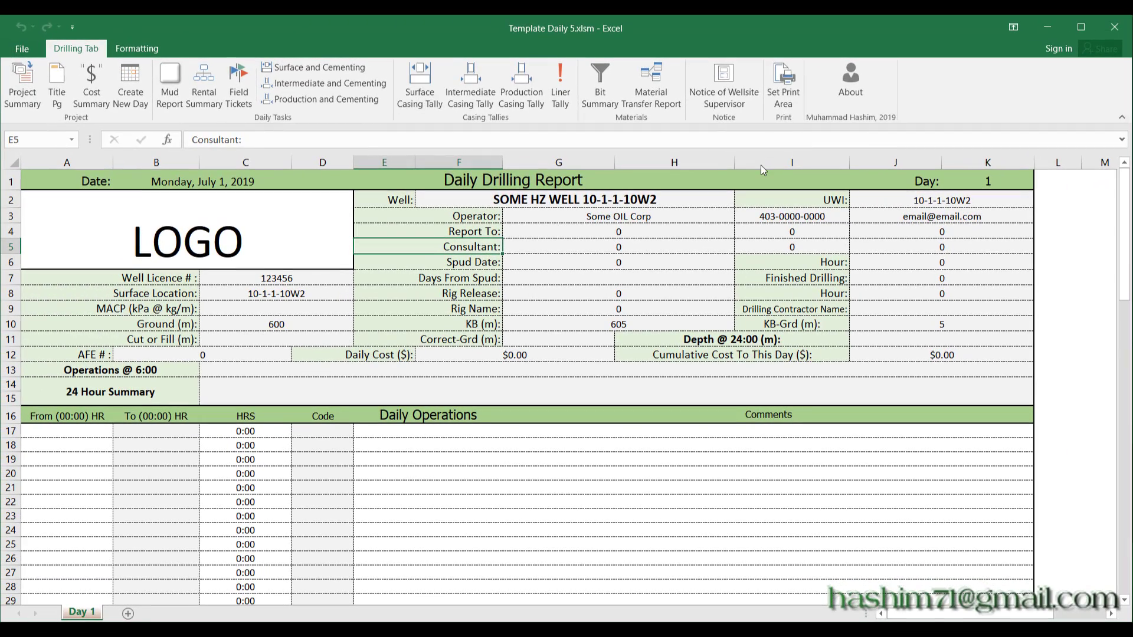
# Examine the Day 1 report's linked well, UWI, contact and spud date cells, plus its operations and 24-hour summary cells
pyautogui.click(515, 198)
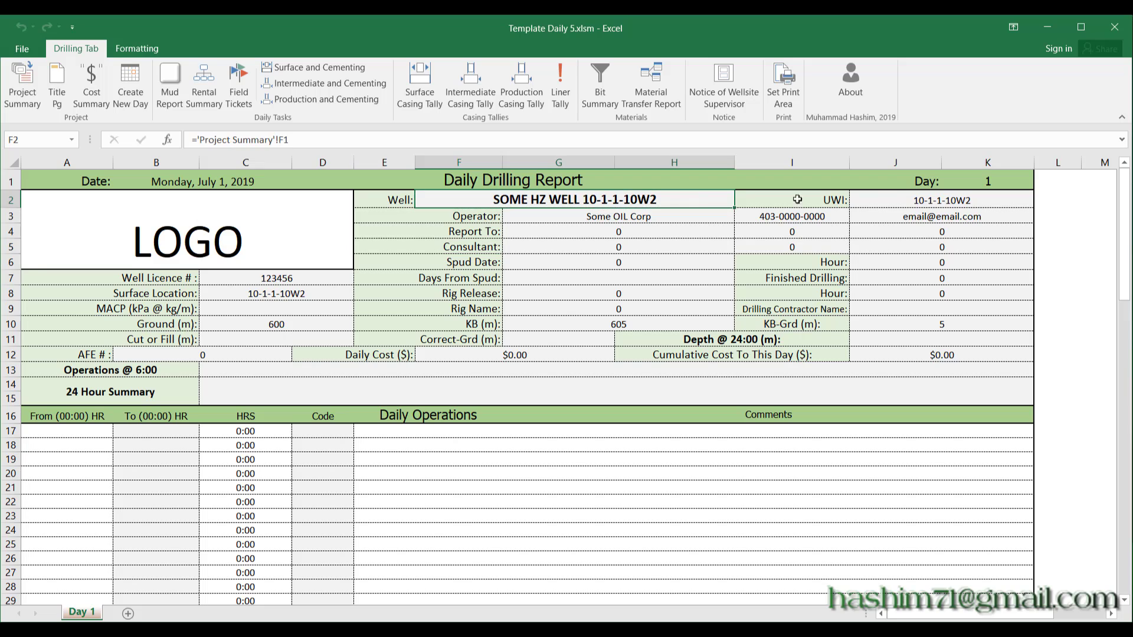
pyautogui.click(930, 199)
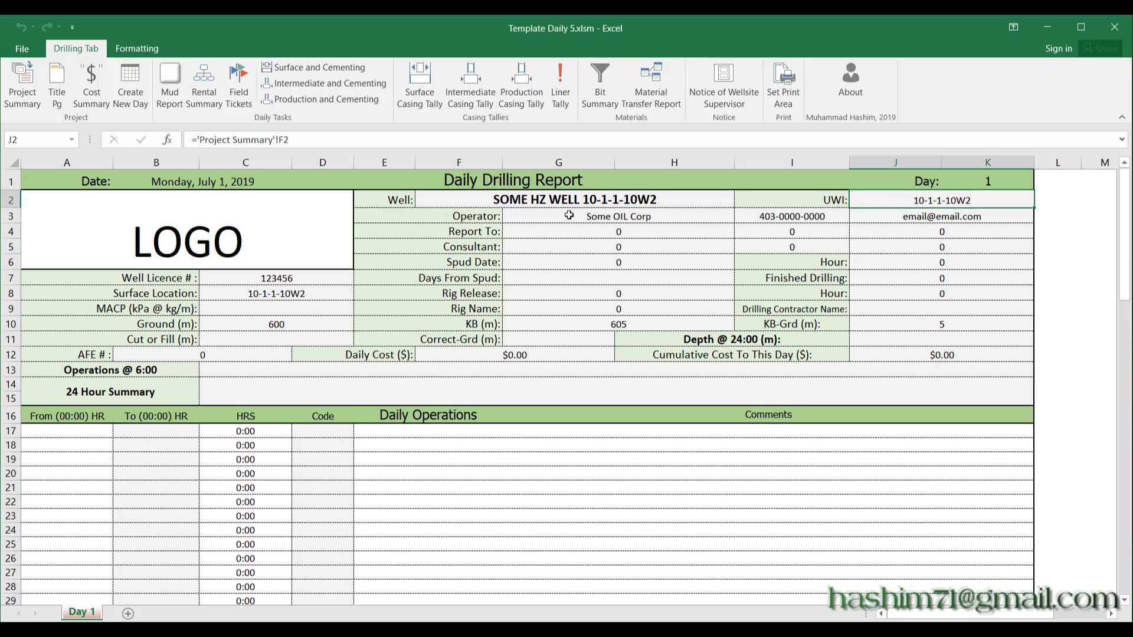
pyautogui.moveTo(548, 216); pyautogui.dragTo(902, 239)
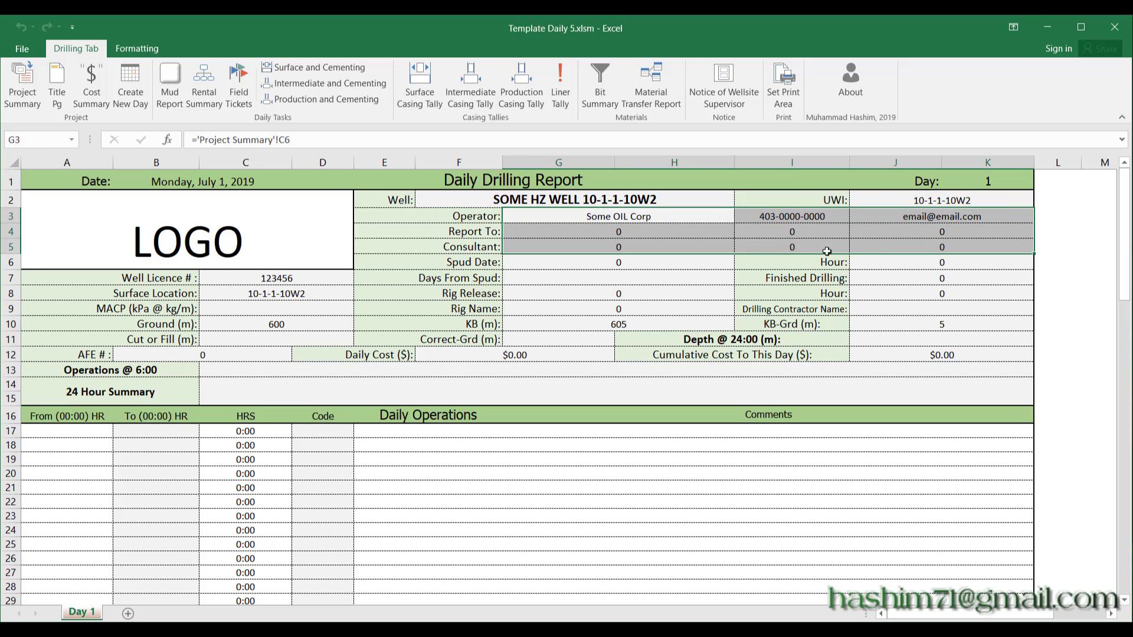
pyautogui.click(644, 264)
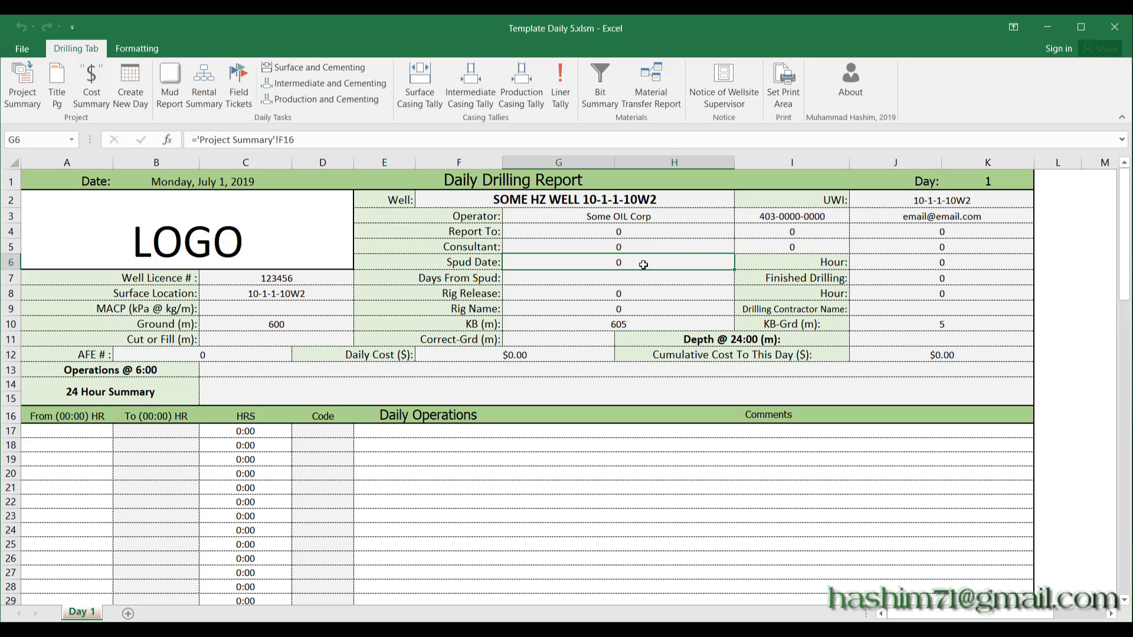
pyautogui.scroll(-2, 643, 264)
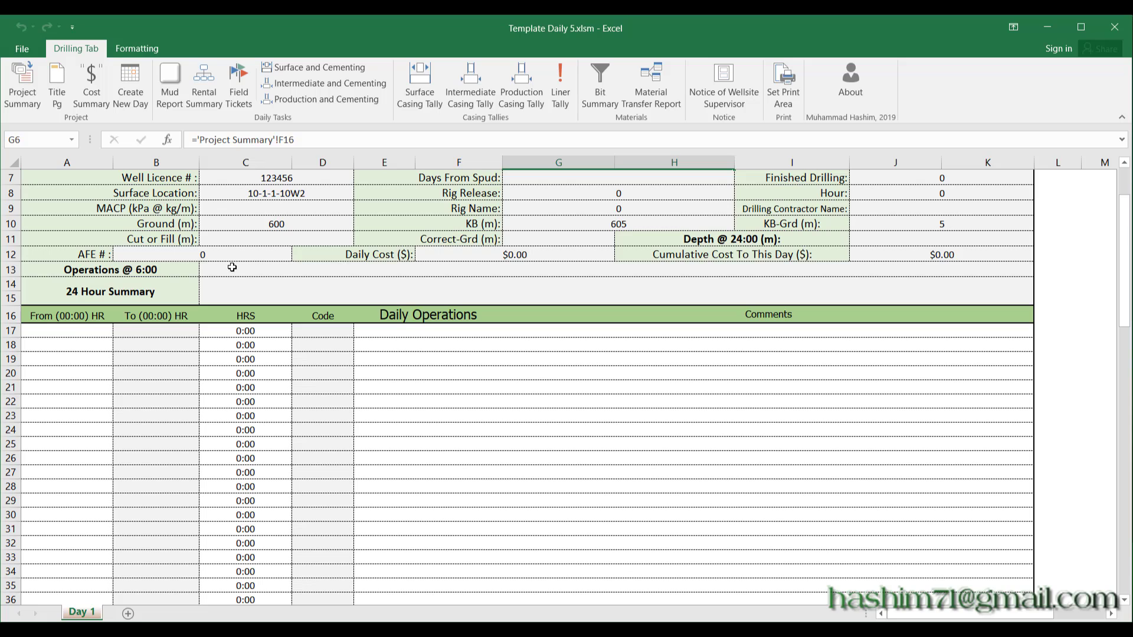
pyautogui.click(231, 267)
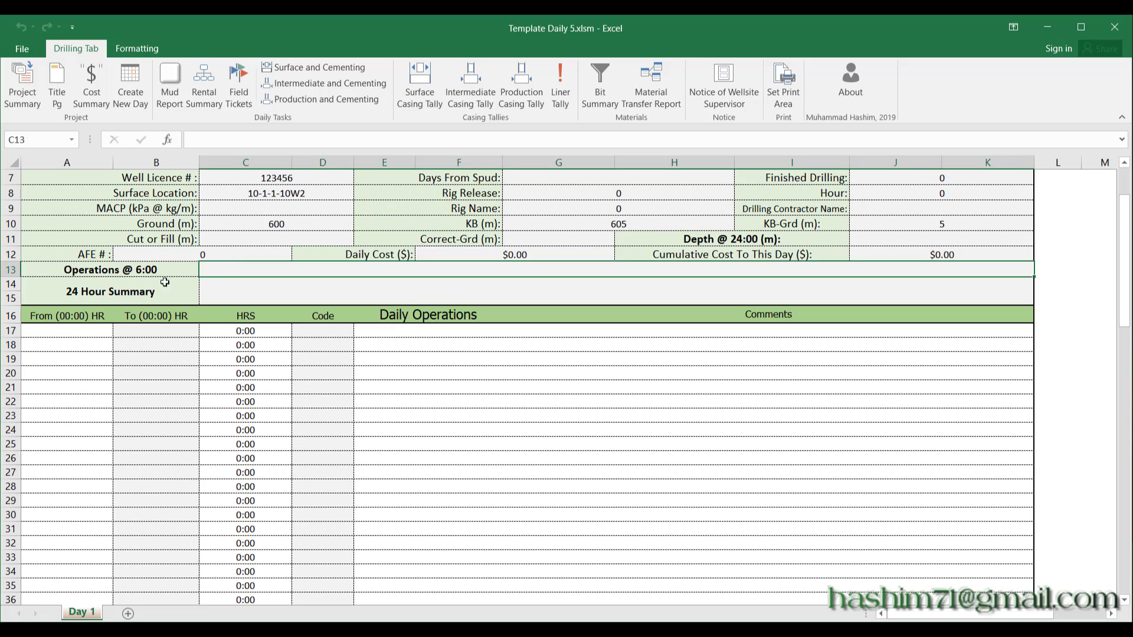
pyautogui.click(112, 294)
pyautogui.click(353, 286)
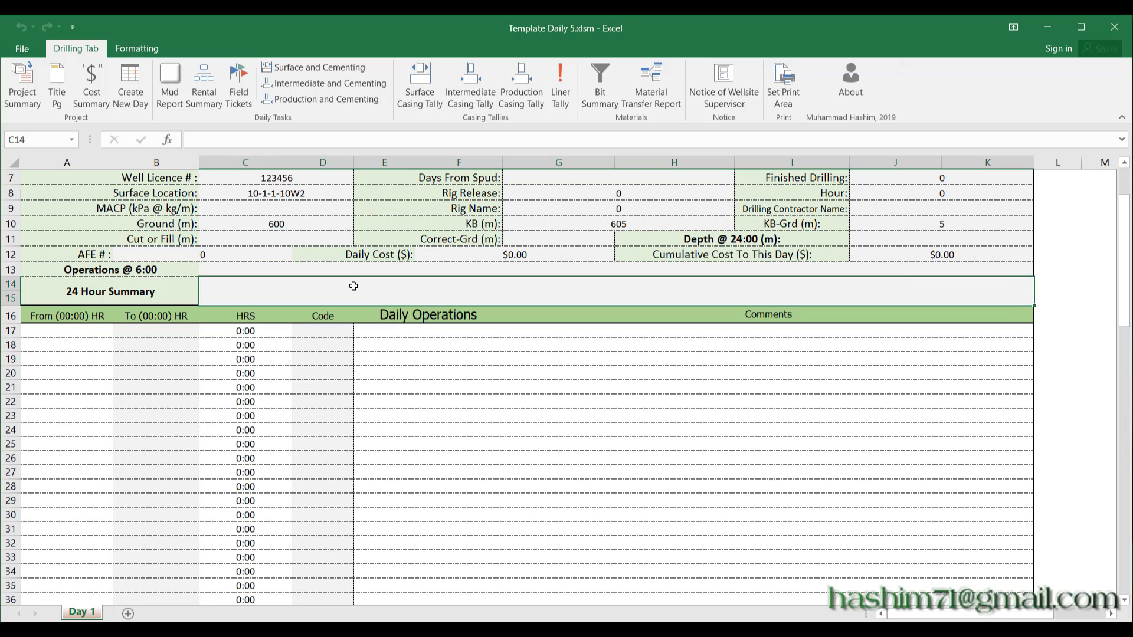
# Log the first daily operation from 0:00 to 8:00 with the comment "Waited on sun light"
pyautogui.click(77, 334)
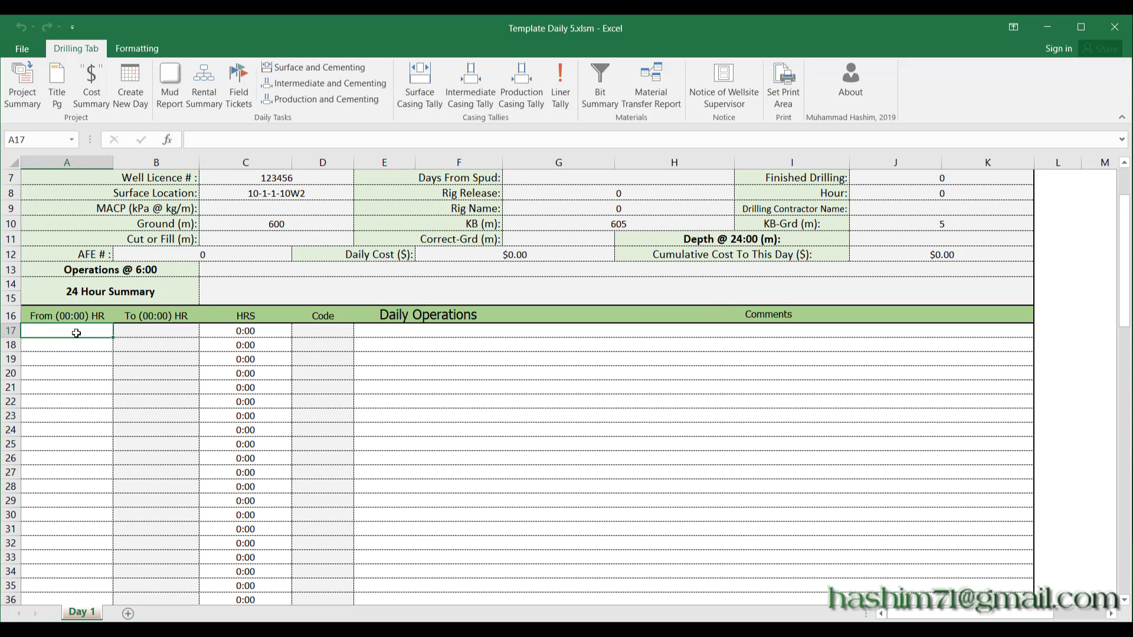
pyautogui.write('0:00')
pyautogui.press('Tab')
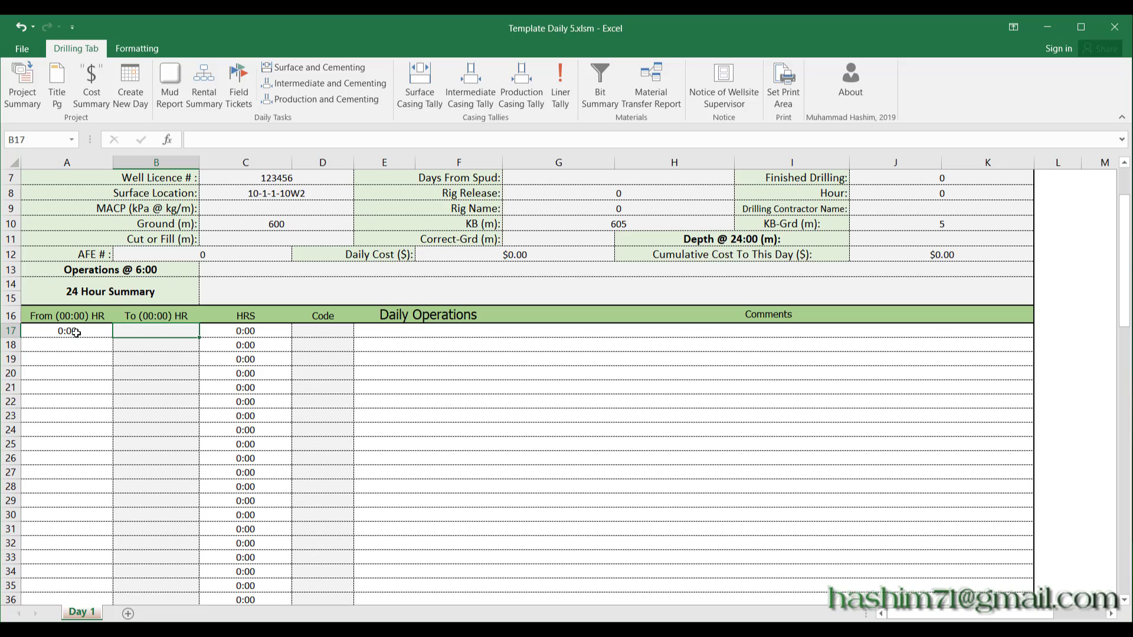
pyautogui.write('02')
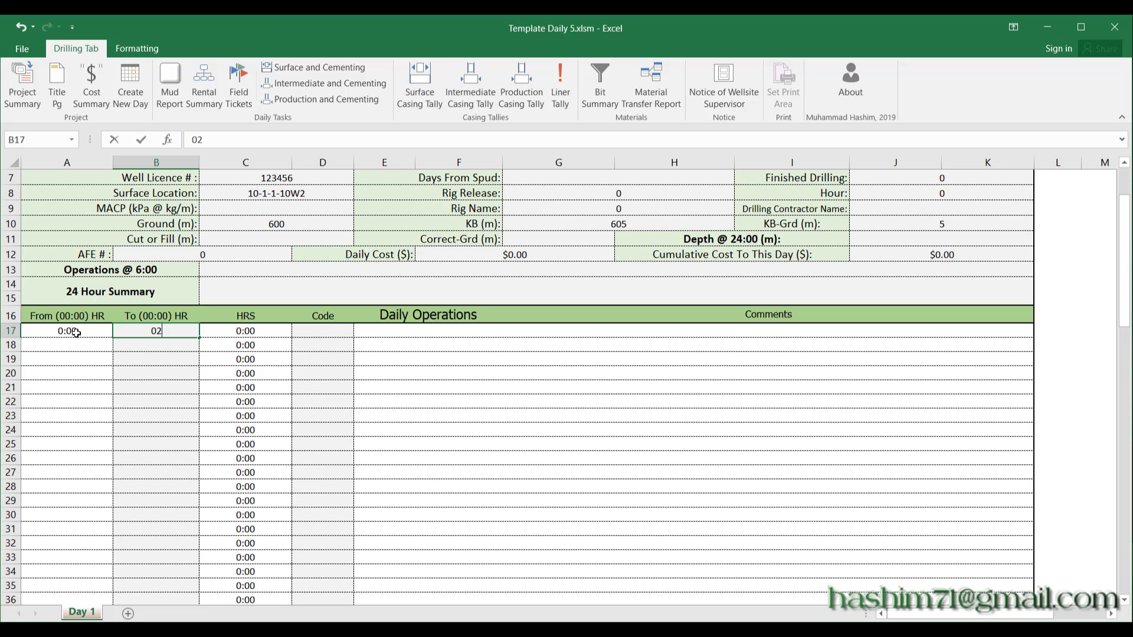
pyautogui.write('8:00')
pyautogui.press('Tab')
pyautogui.press('Tab')
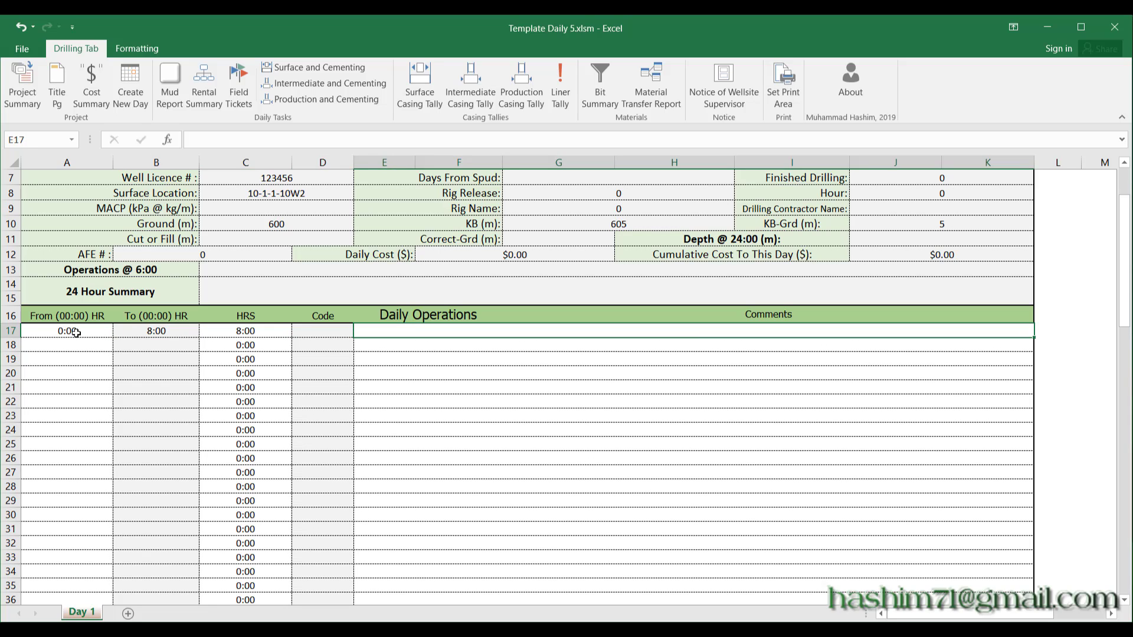
pyautogui.write('Well:')
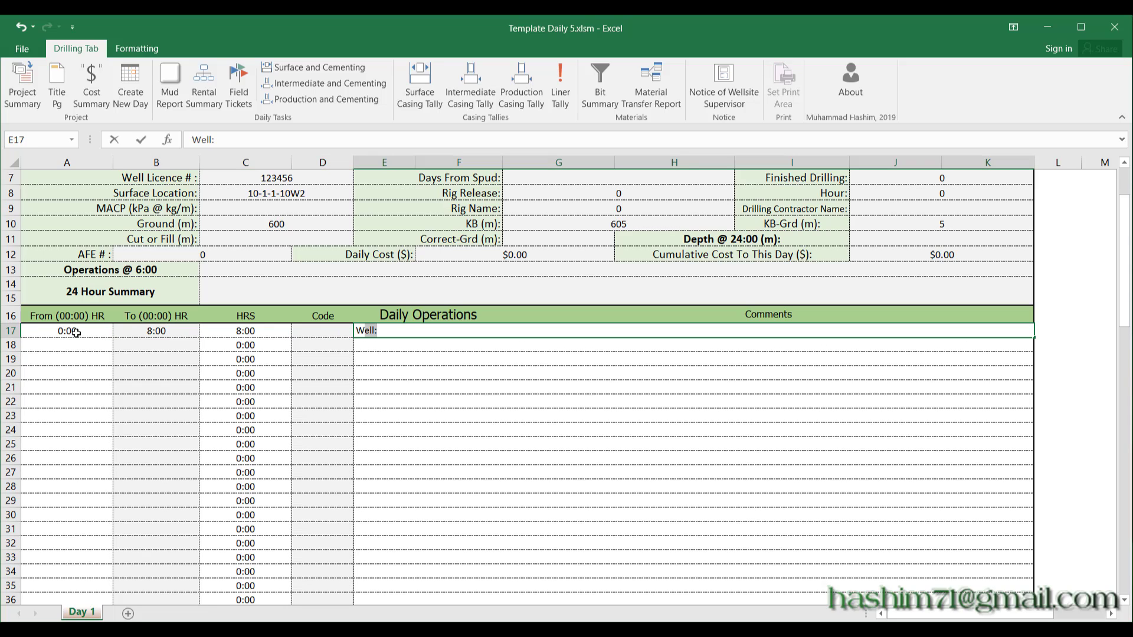
pyautogui.write('aited on sun light')
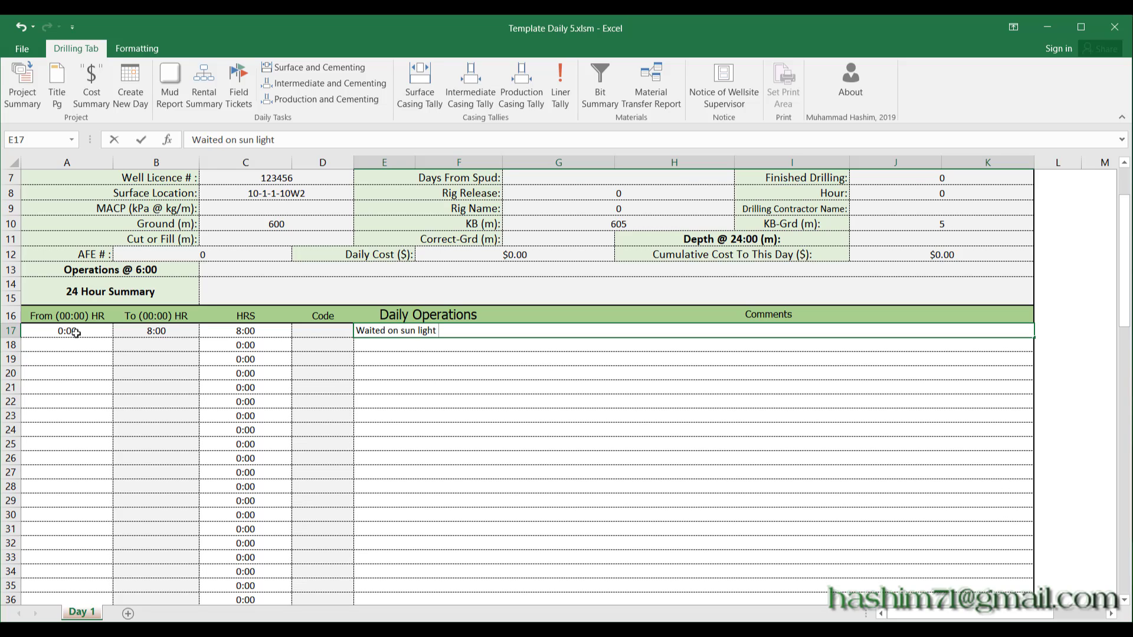
# Log the second daily operation from 8:00 to 10:00 with the comment "Rig up"
pyautogui.click(73, 342)
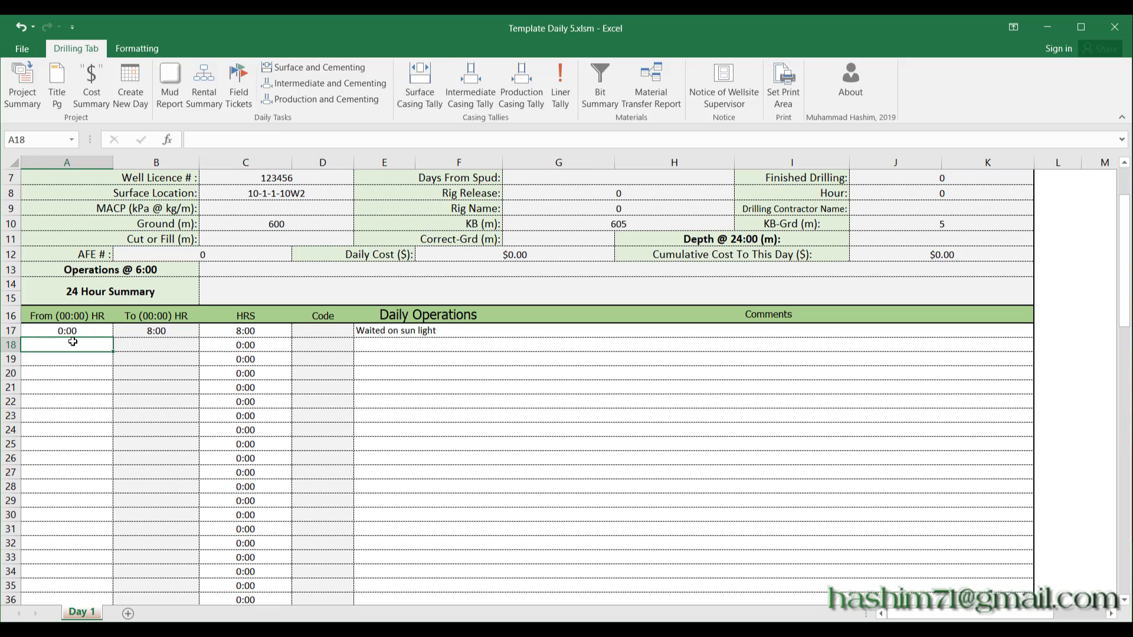
pyautogui.write('08:')
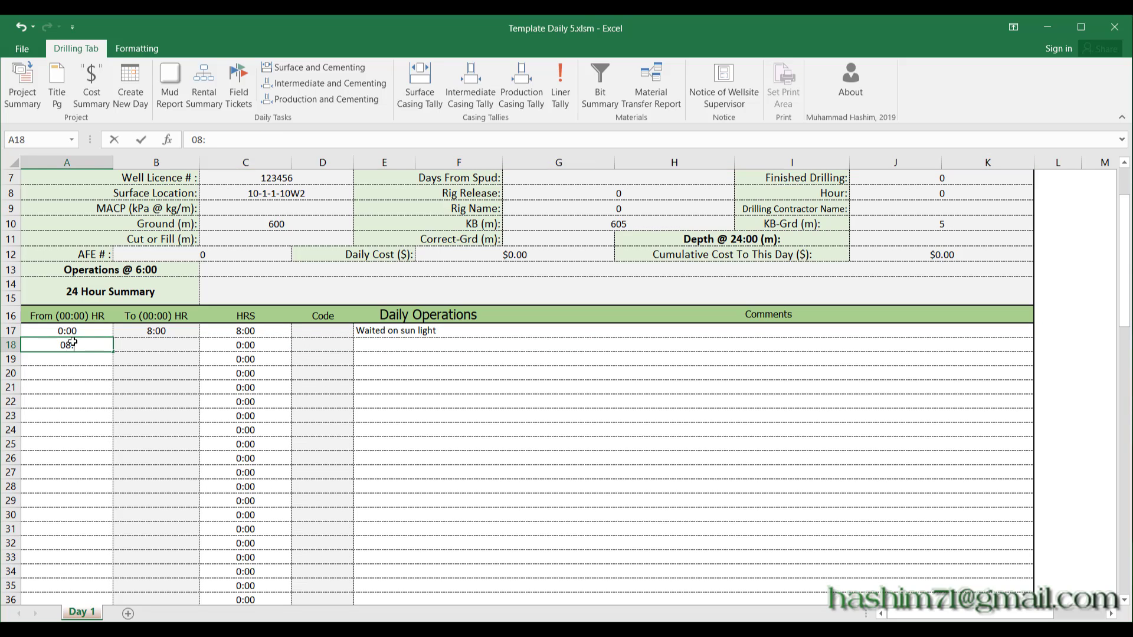
pyautogui.write('00')
pyautogui.press('Tab')
pyautogui.write('100')
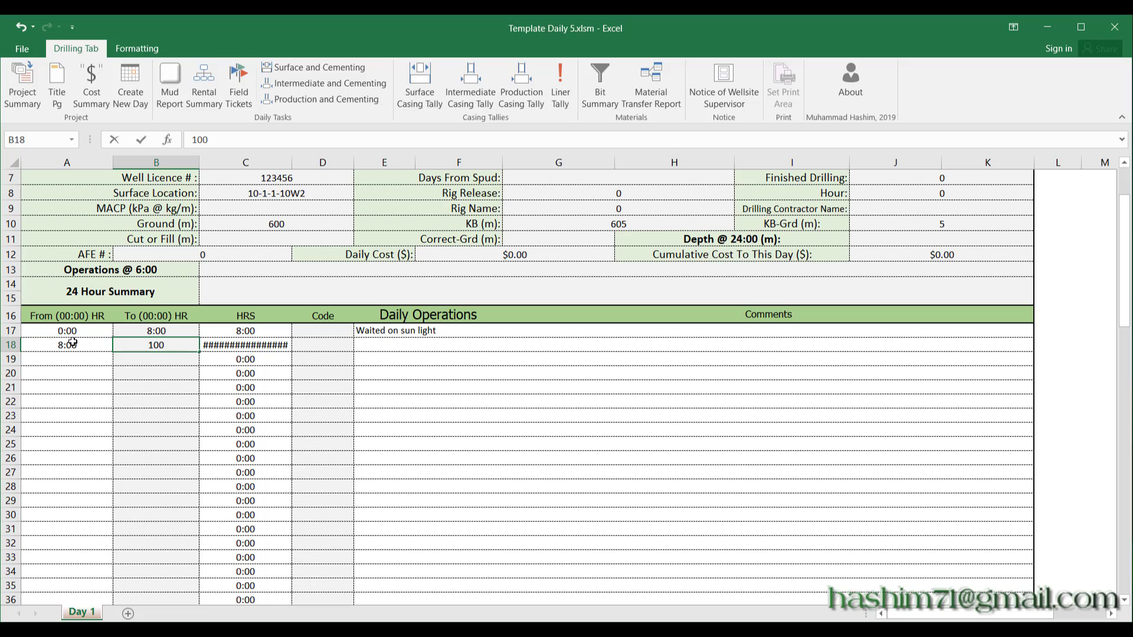
pyautogui.press('BackSpace')
pyautogui.write(':00')
pyautogui.press('Tab')
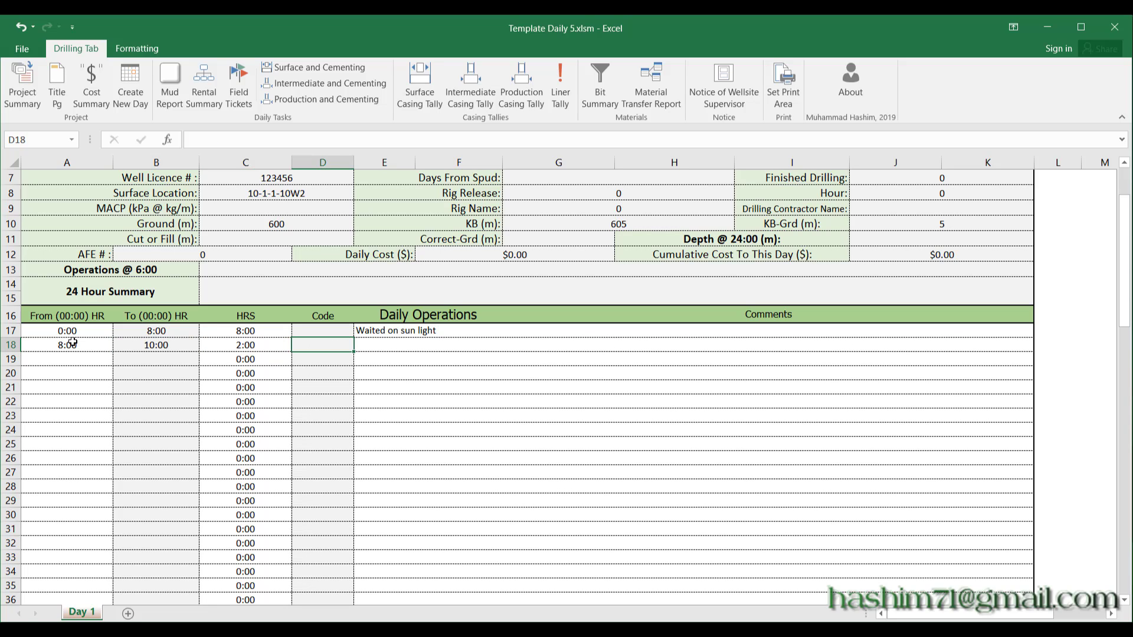
pyautogui.press('Tab')
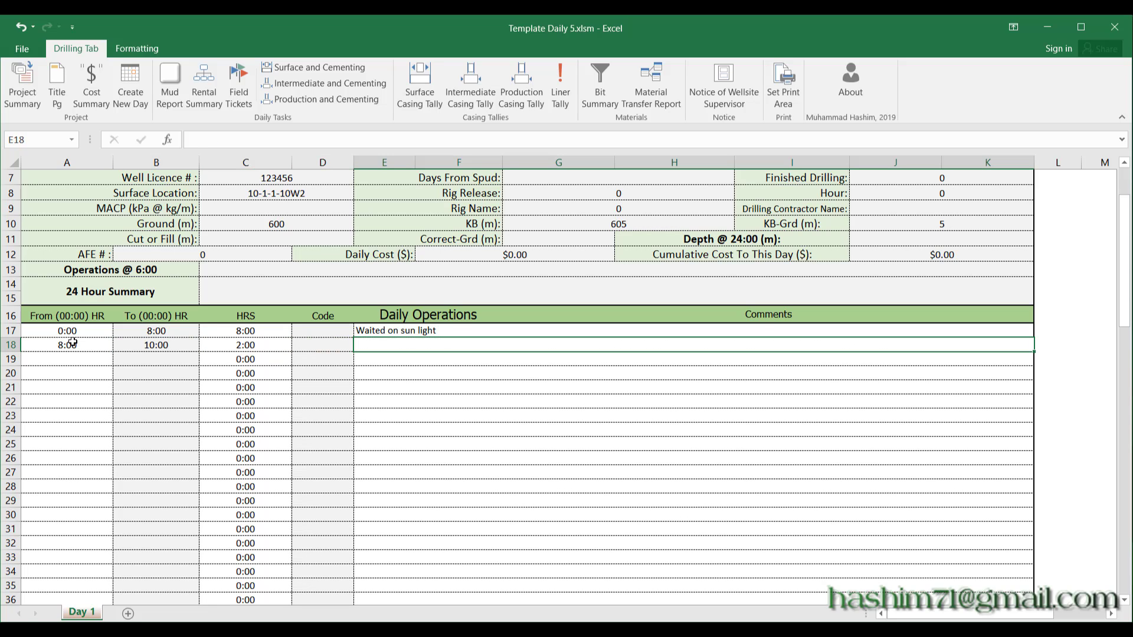
pyautogui.write('Rig up')
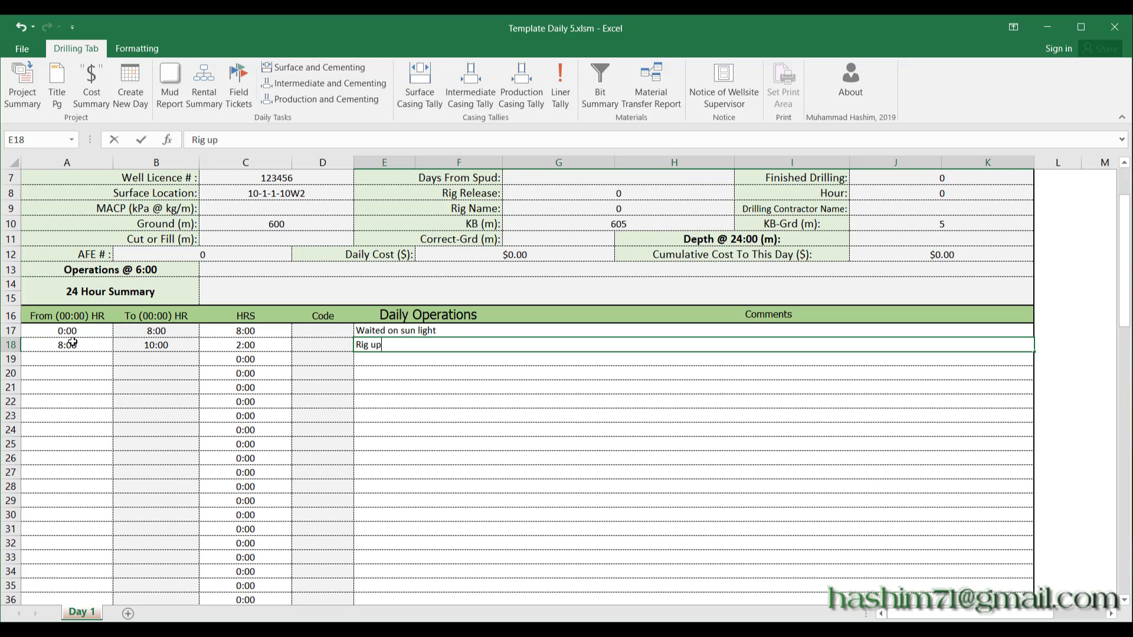
pyautogui.click(348, 343)
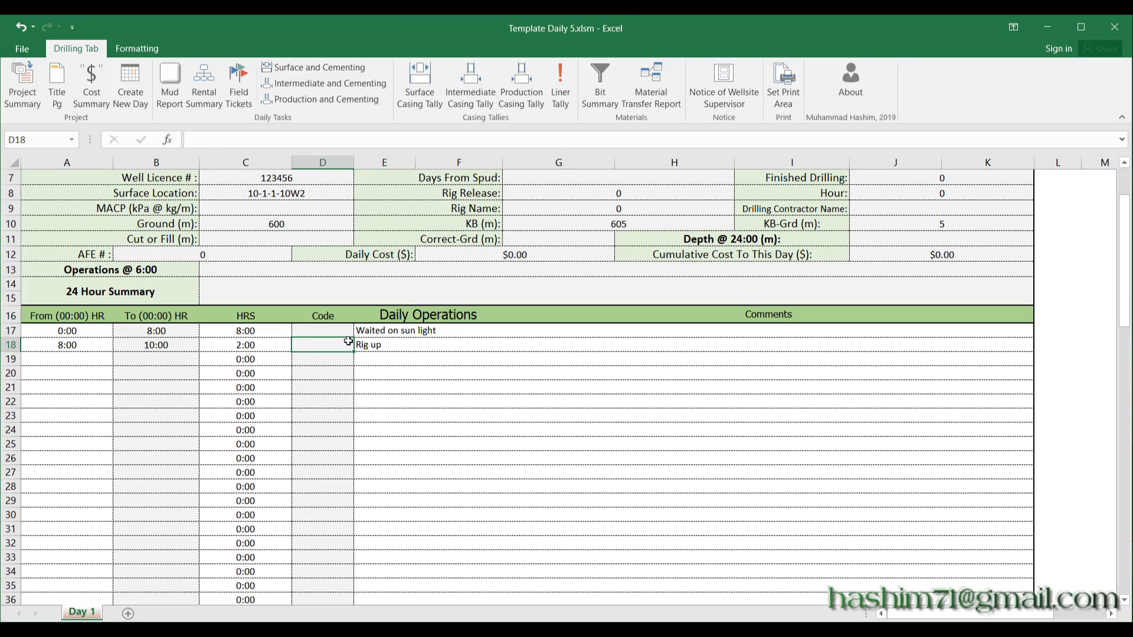
# Open the Mud Report and list Barite and Kaolonite as the first two products
pyautogui.scroll(-4, 348, 341)
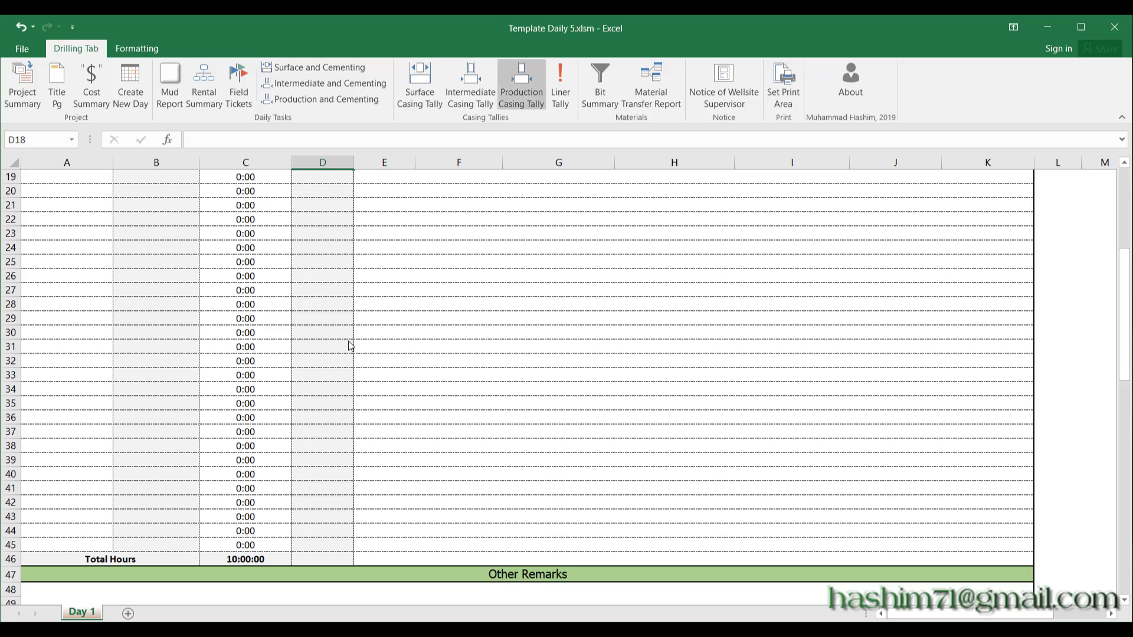
pyautogui.click(173, 94)
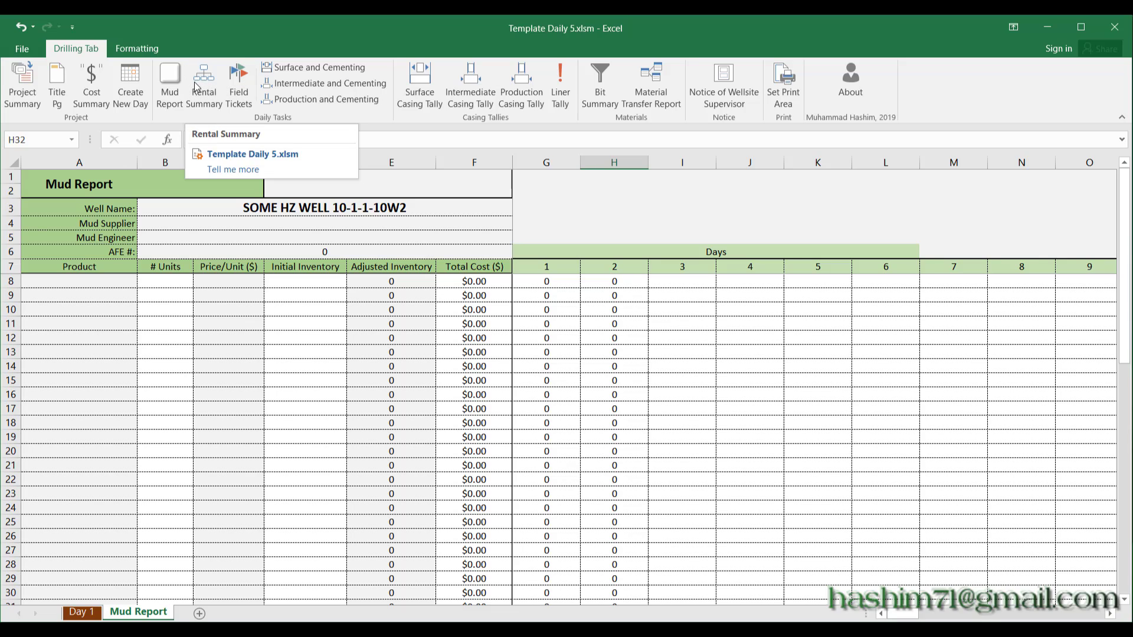
pyautogui.click(66, 283)
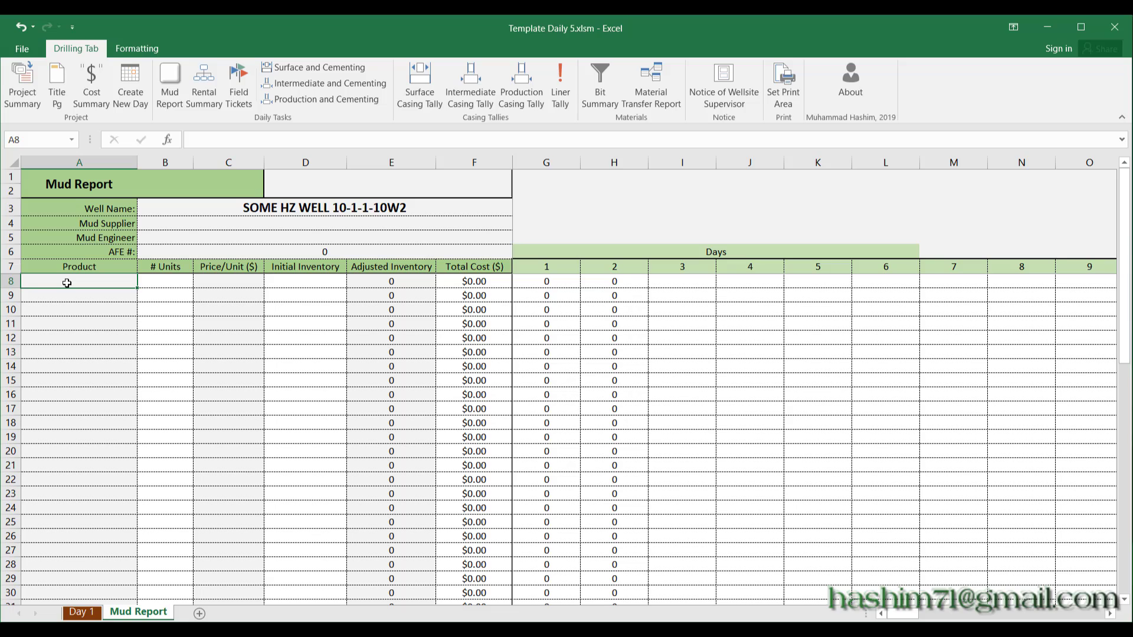
pyautogui.write('Barite')
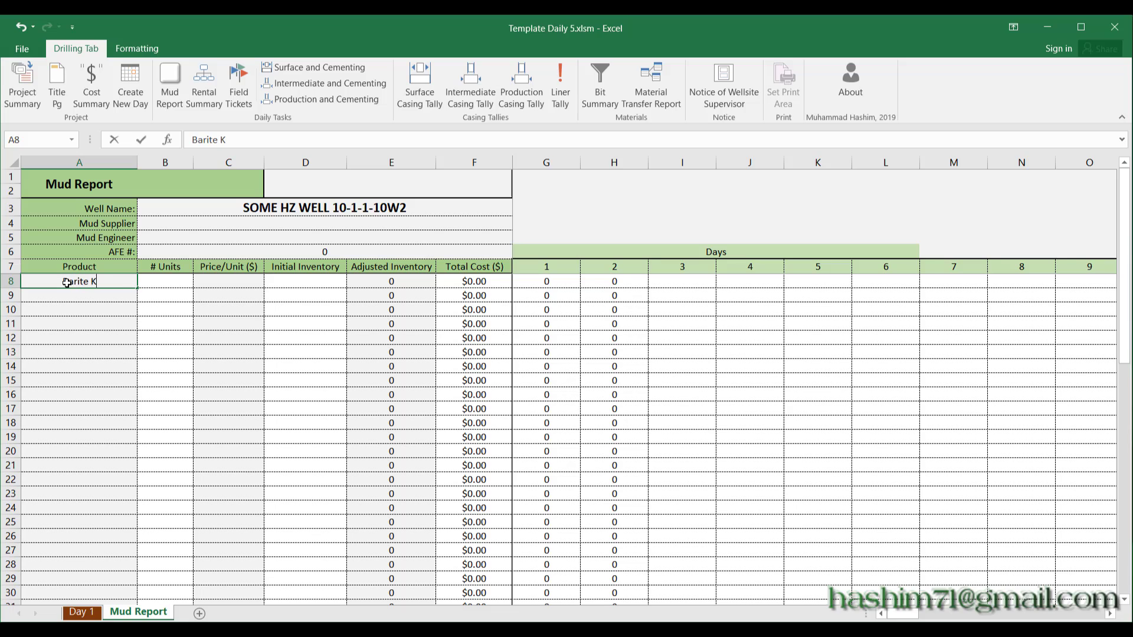
pyautogui.press('Tab')
pyautogui.press('Return')
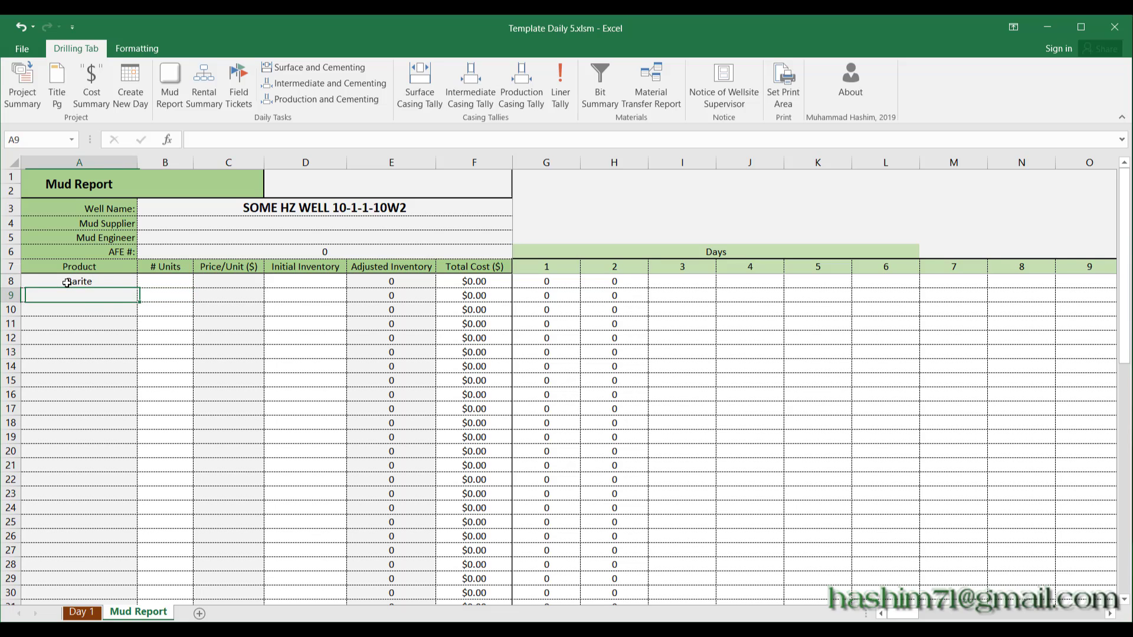
pyautogui.write('Kaolonite')
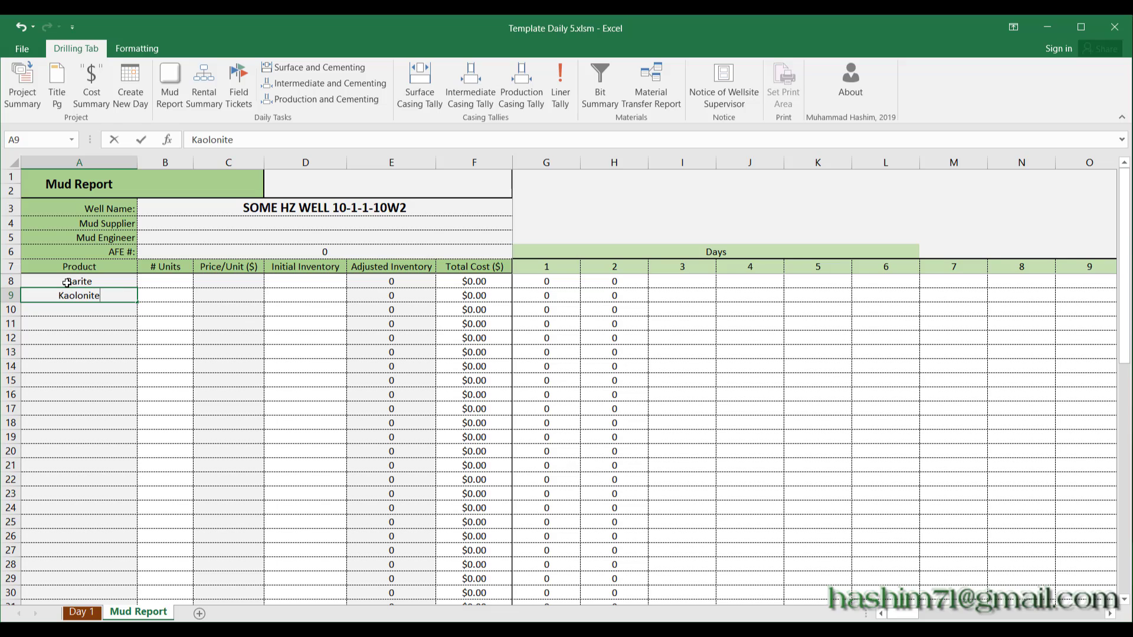
pyautogui.press('Return')
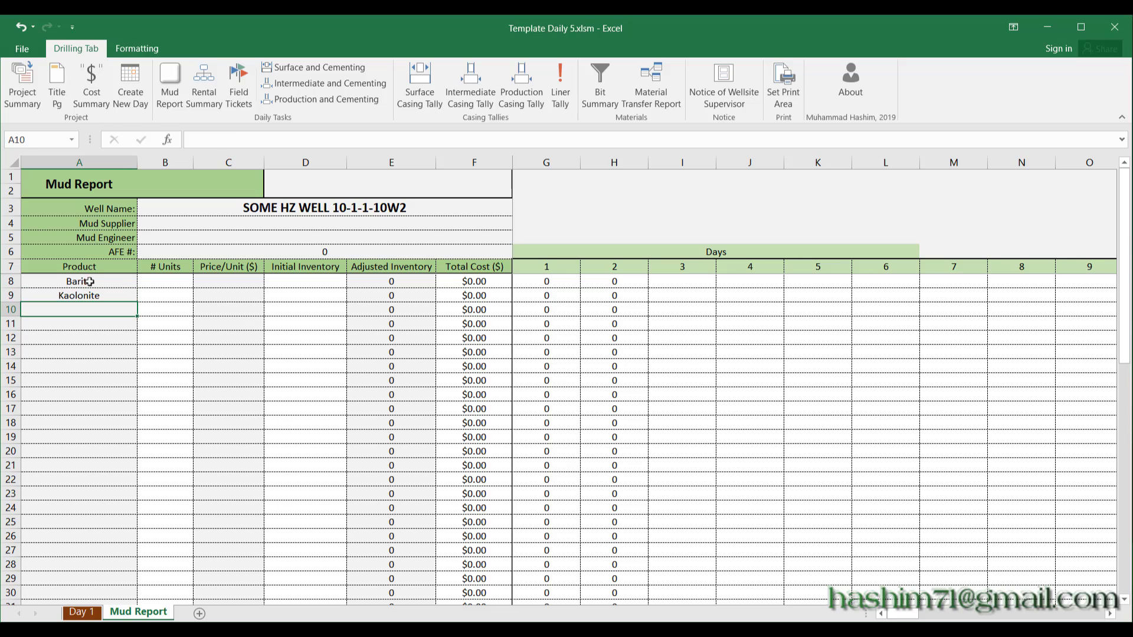
# Enter the mud additive quantities in the Day 1 report: 12 for Barite and 10 for Kaolonite
pyautogui.click(91, 282)
pyautogui.click(81, 612)
pyautogui.scroll(-8, 158, 378)
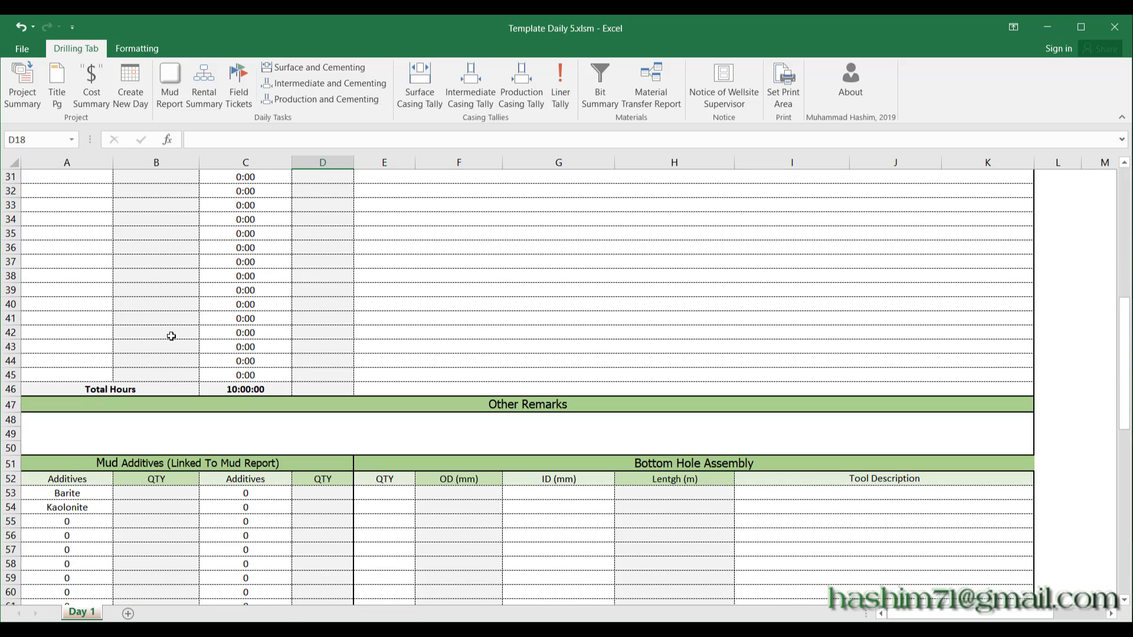
pyautogui.click(71, 326)
pyautogui.click(53, 337)
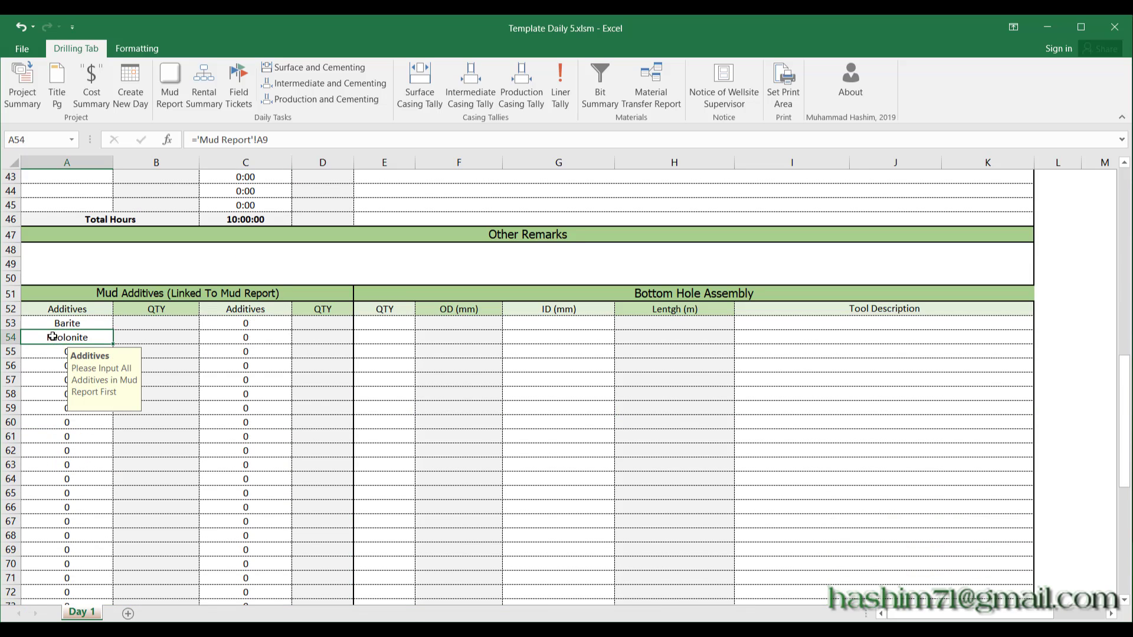
pyautogui.click(166, 322)
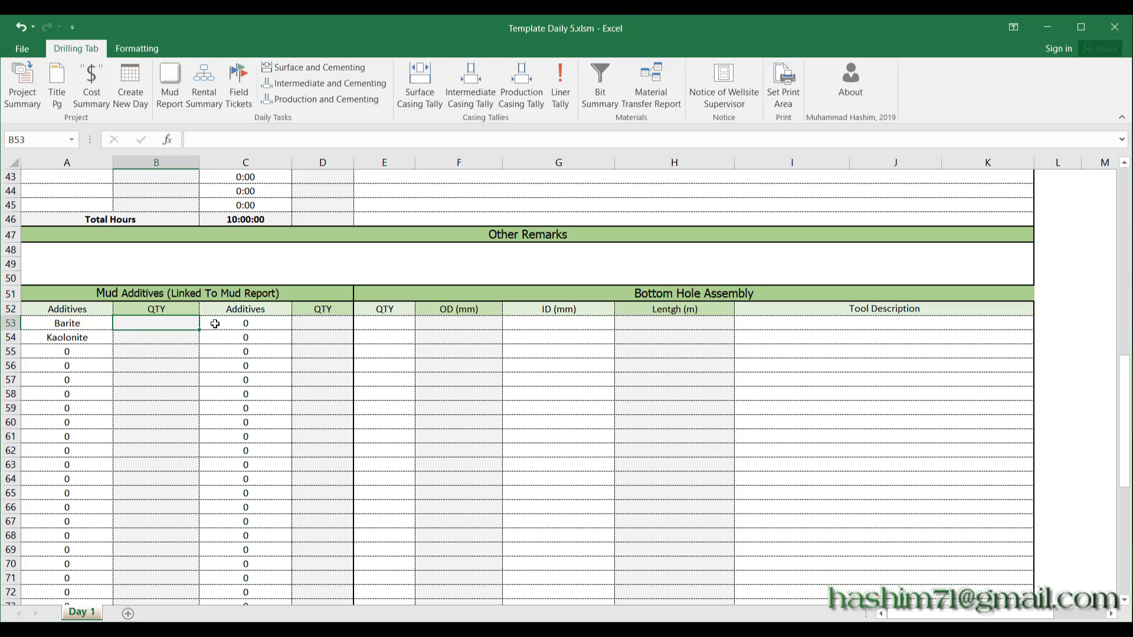
pyautogui.write('12')
pyautogui.press('Return')
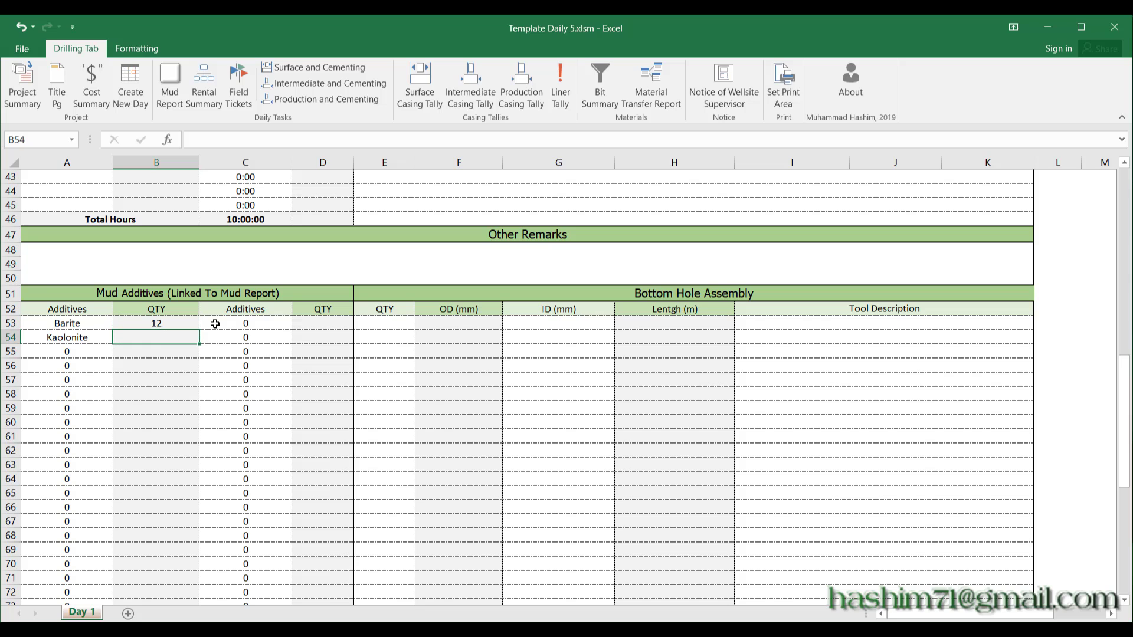
pyautogui.write('10')
pyautogui.press('Return')
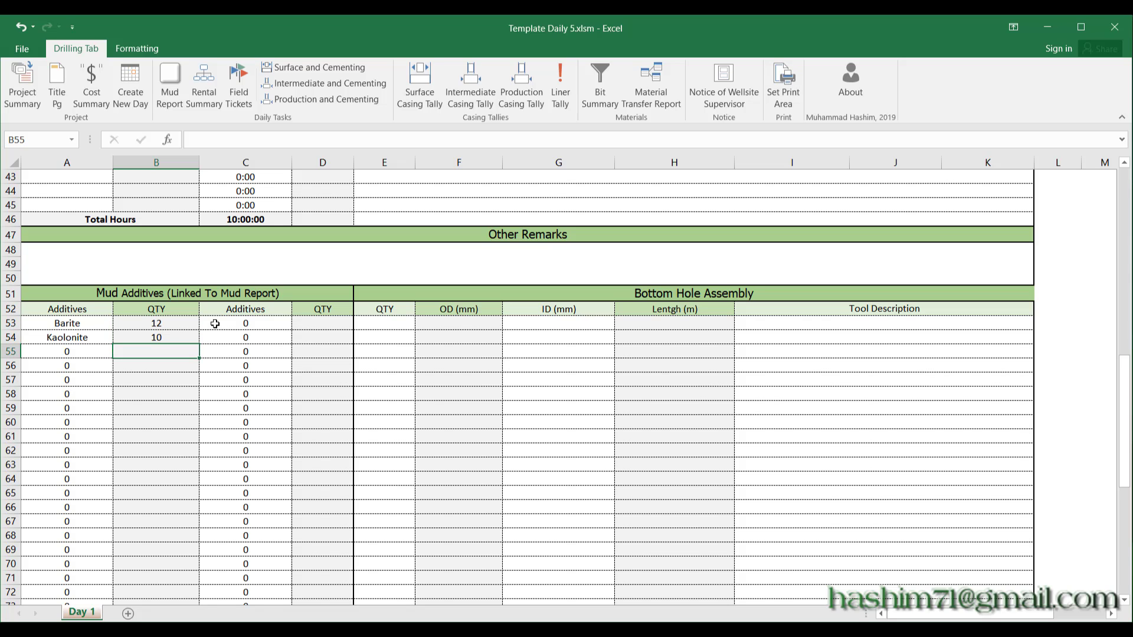
# Check the linked Day 1 quantities in the Mud Report, and set the price per unit to $100 for both Barite and Kaolonite
pyautogui.click(170, 86)
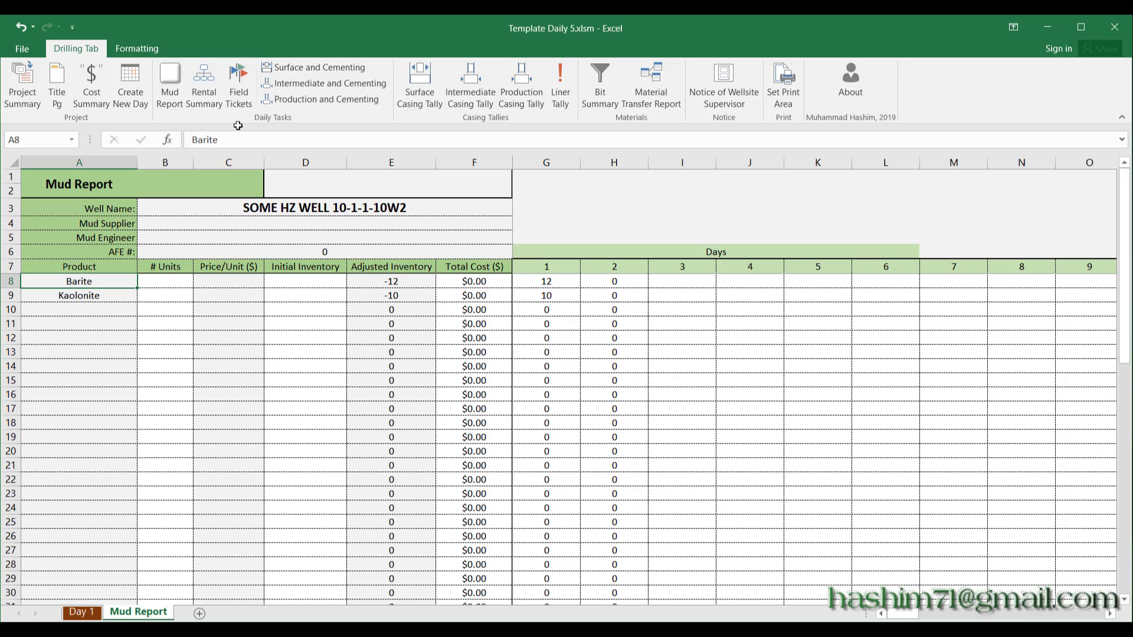
pyautogui.click(553, 282)
pyautogui.click(549, 299)
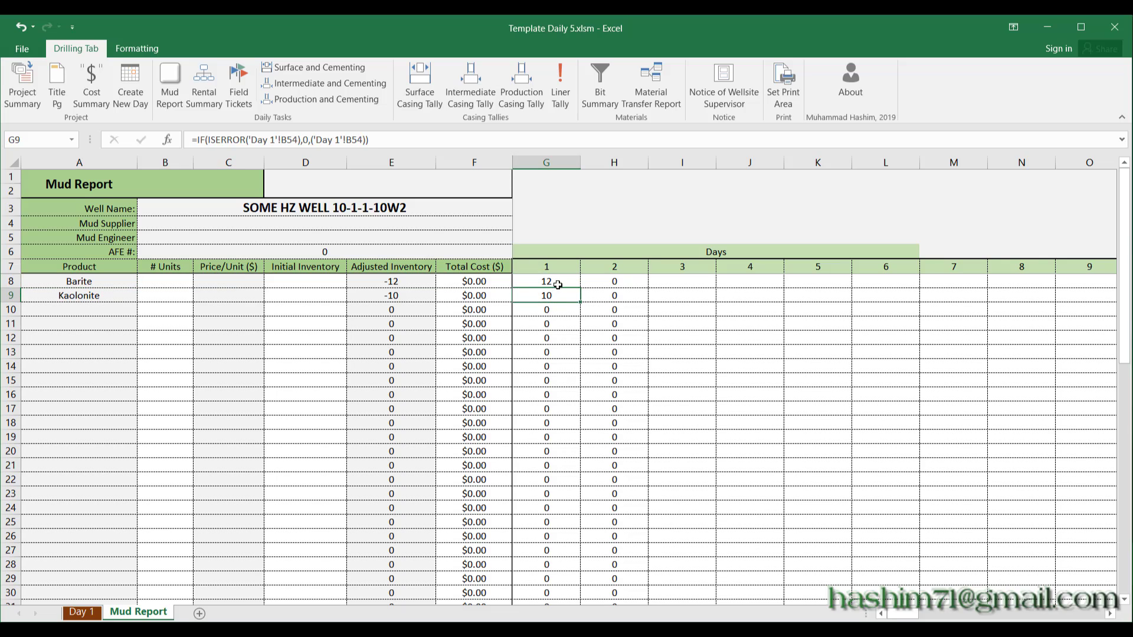
pyautogui.click(552, 284)
pyautogui.click(555, 295)
pyautogui.click(223, 281)
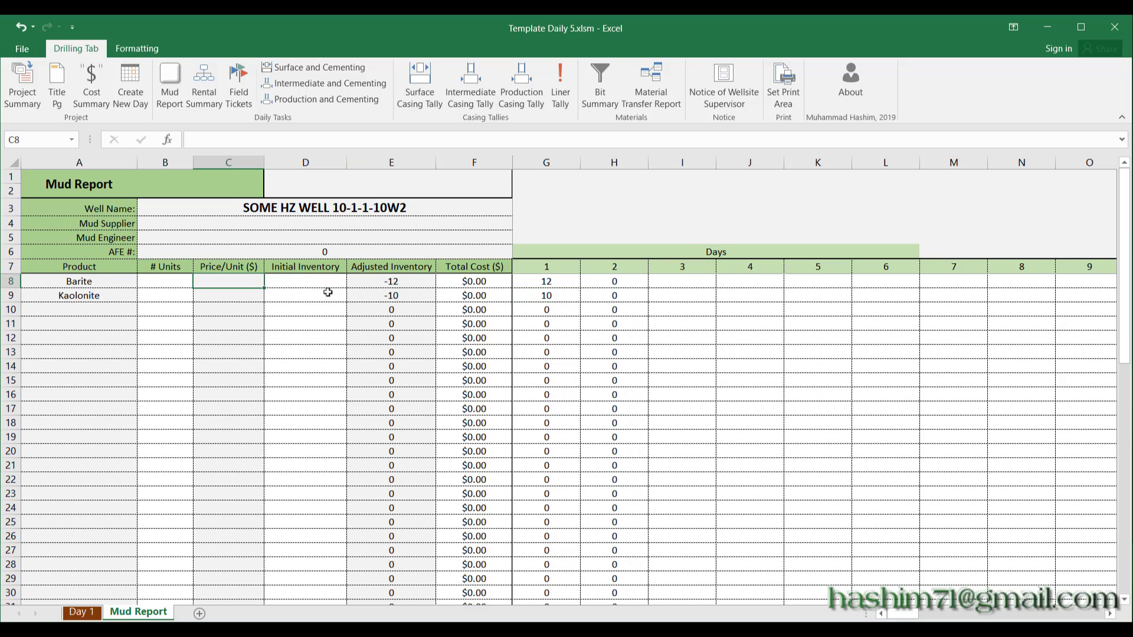
pyautogui.write('100')
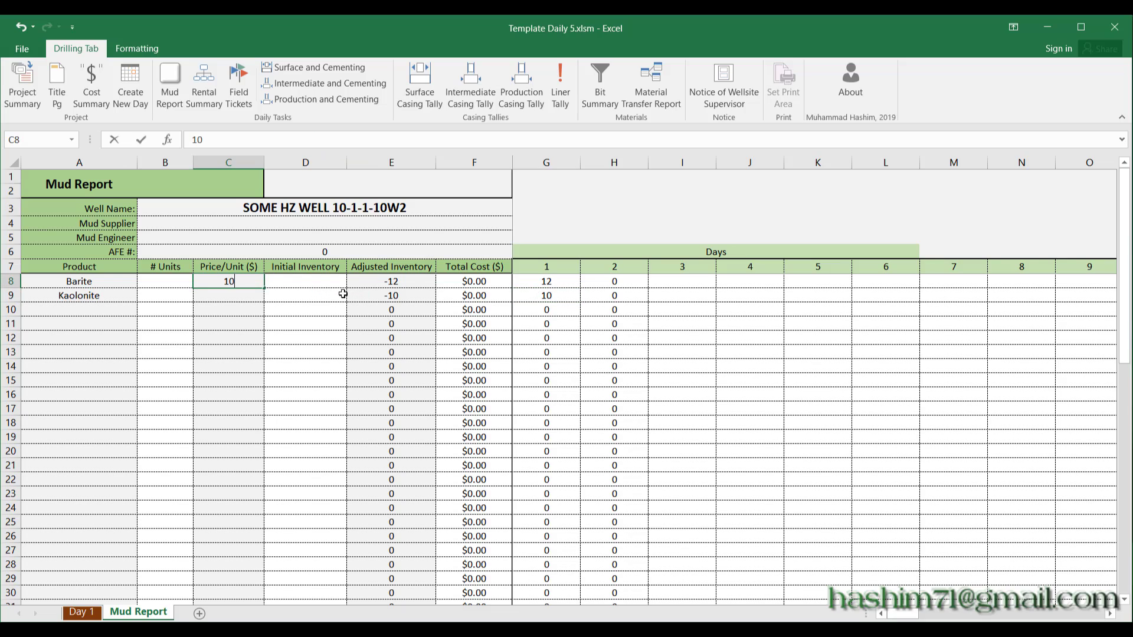
pyautogui.press('Return')
pyautogui.write('100')
pyautogui.press('Tab')
pyautogui.press('Tab')
pyautogui.press('Tab')
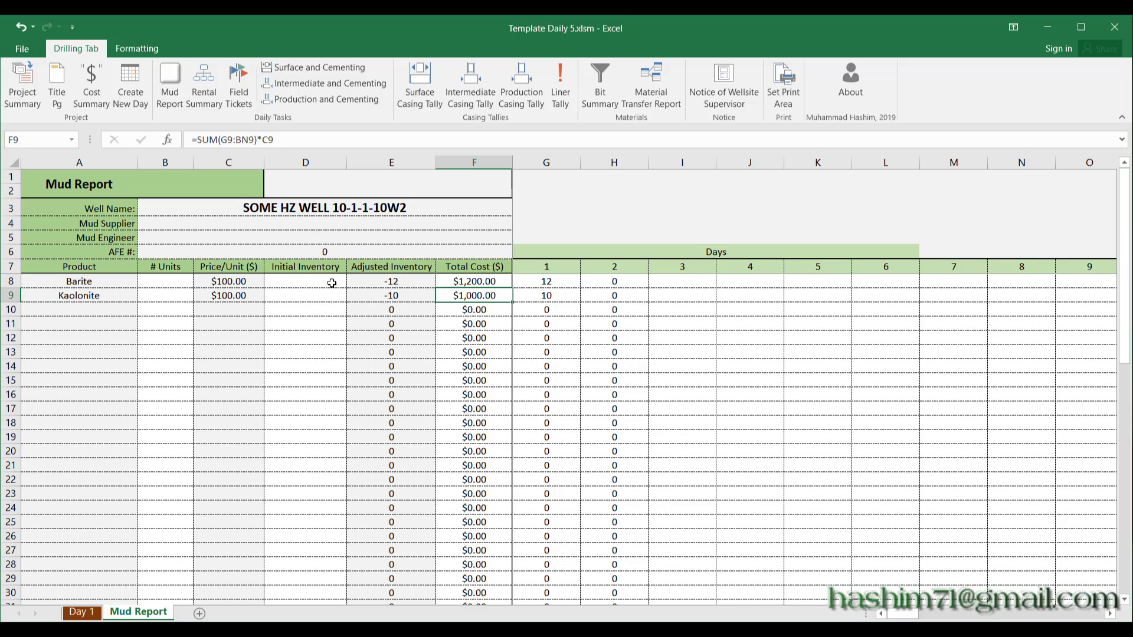
# Set the initial inventory to 20 for Barite and 150 for Kaolonite
pyautogui.click(332, 284)
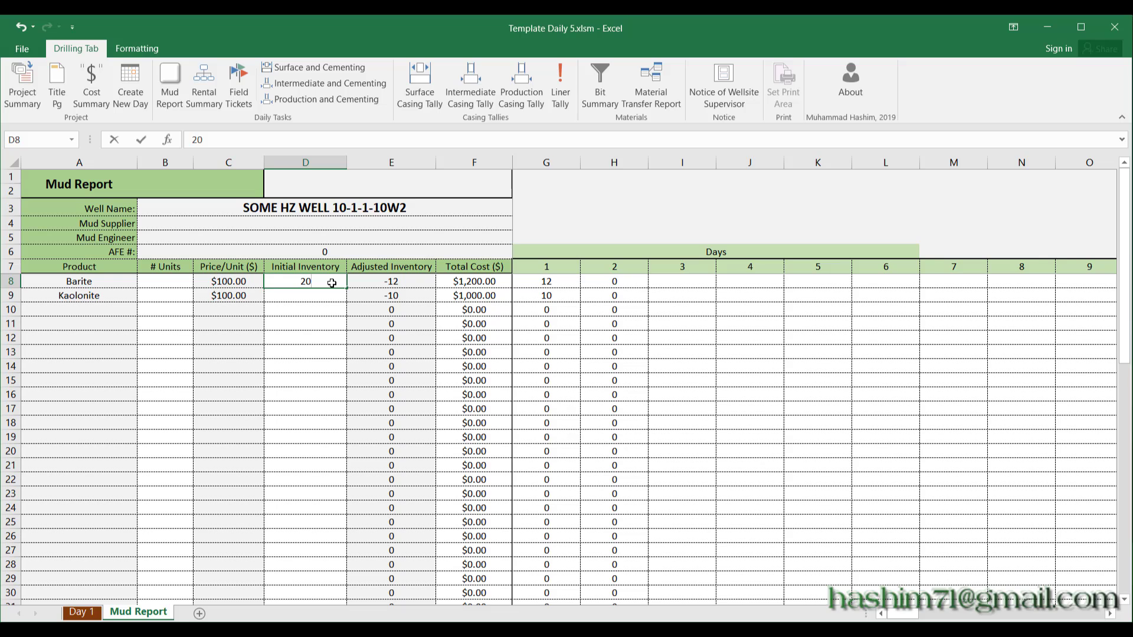
pyautogui.press('Return')
pyautogui.write('150')
pyautogui.press('Return')
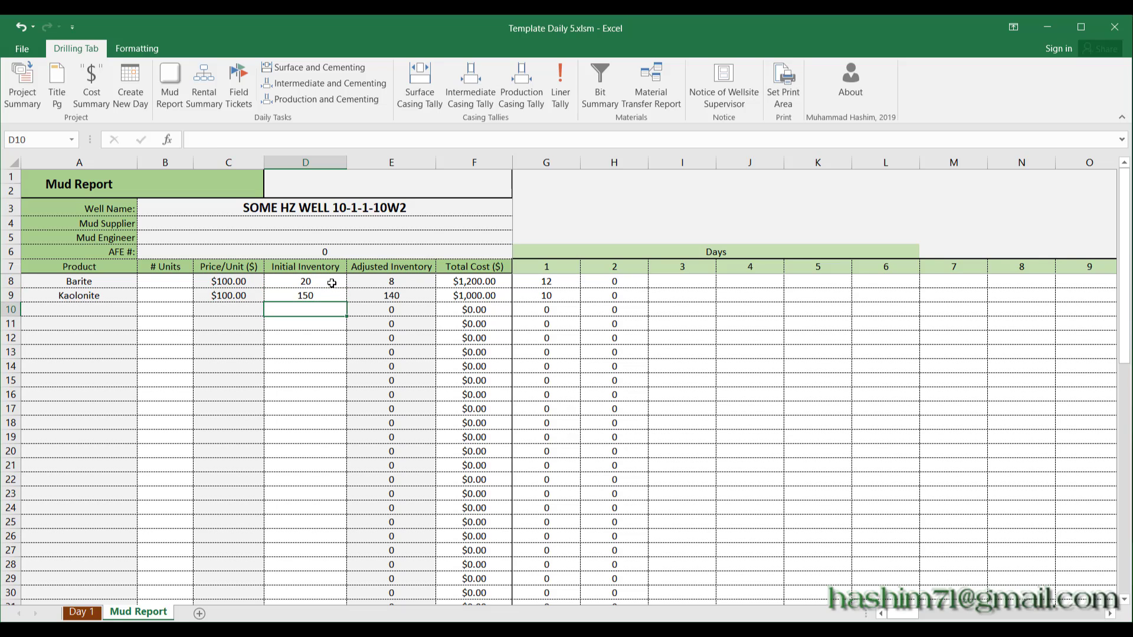
# Open the Cost Summary and examine its service rows, linked drilling fluids cost, and the daily and cumulative totals
pyautogui.click(85, 96)
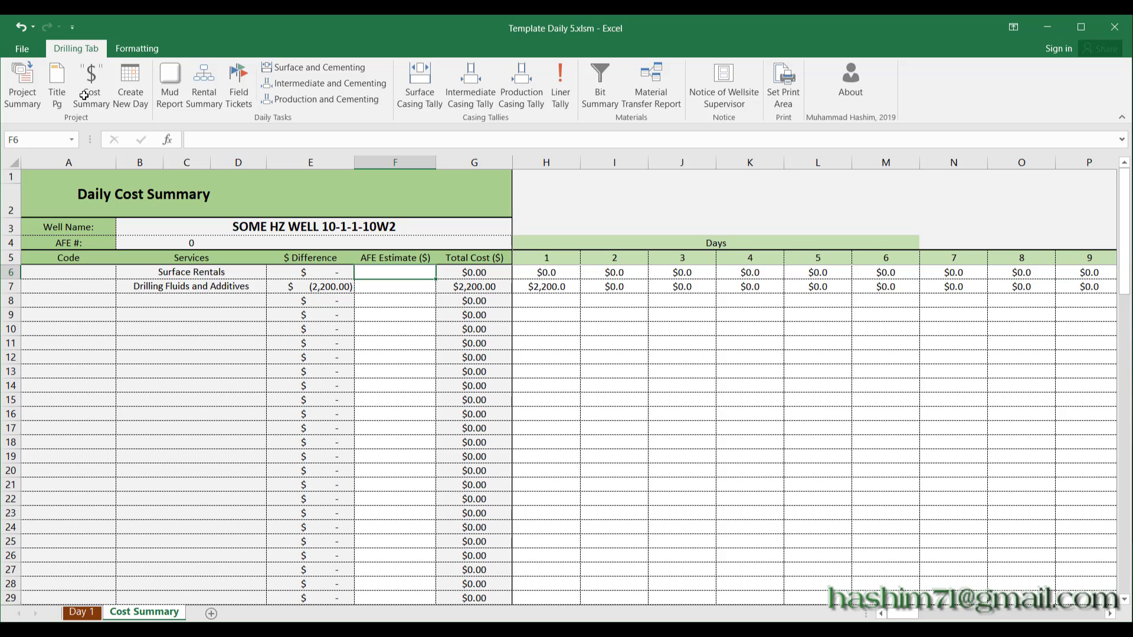
pyautogui.scroll(-10, 468, 299)
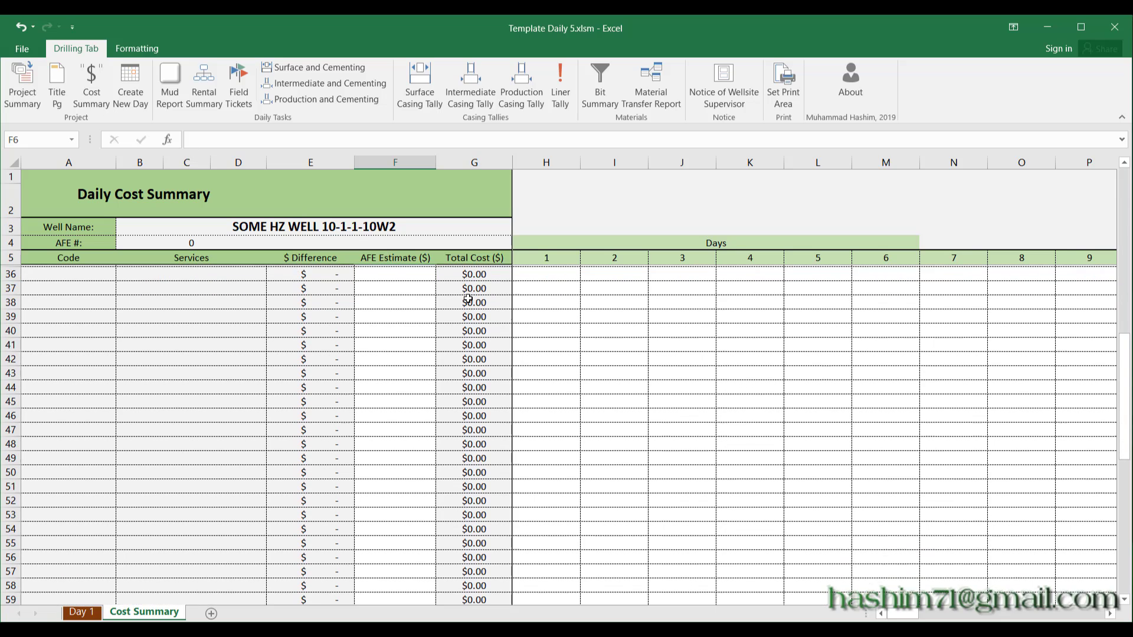
pyautogui.scroll(10, 468, 299)
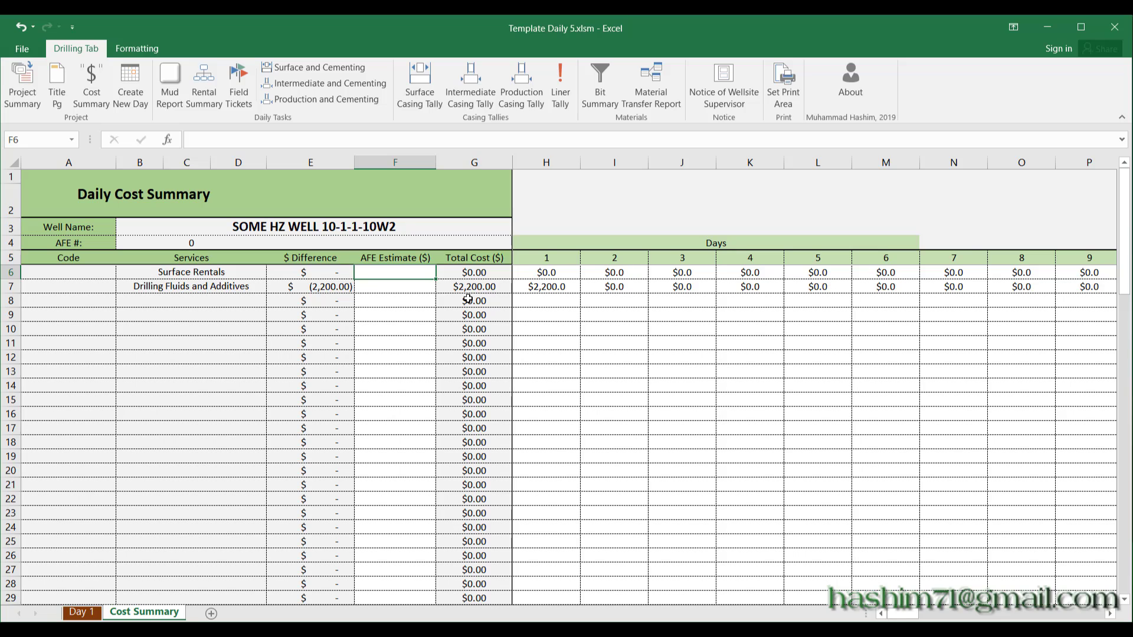
pyautogui.click(193, 298)
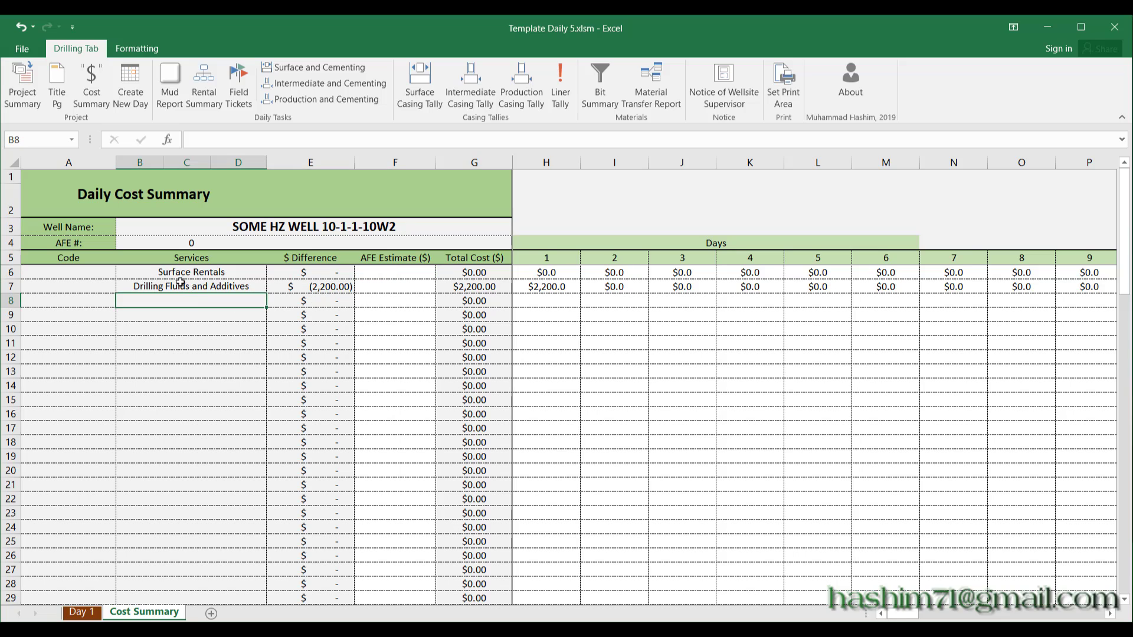
pyautogui.click(179, 274)
pyautogui.click(186, 288)
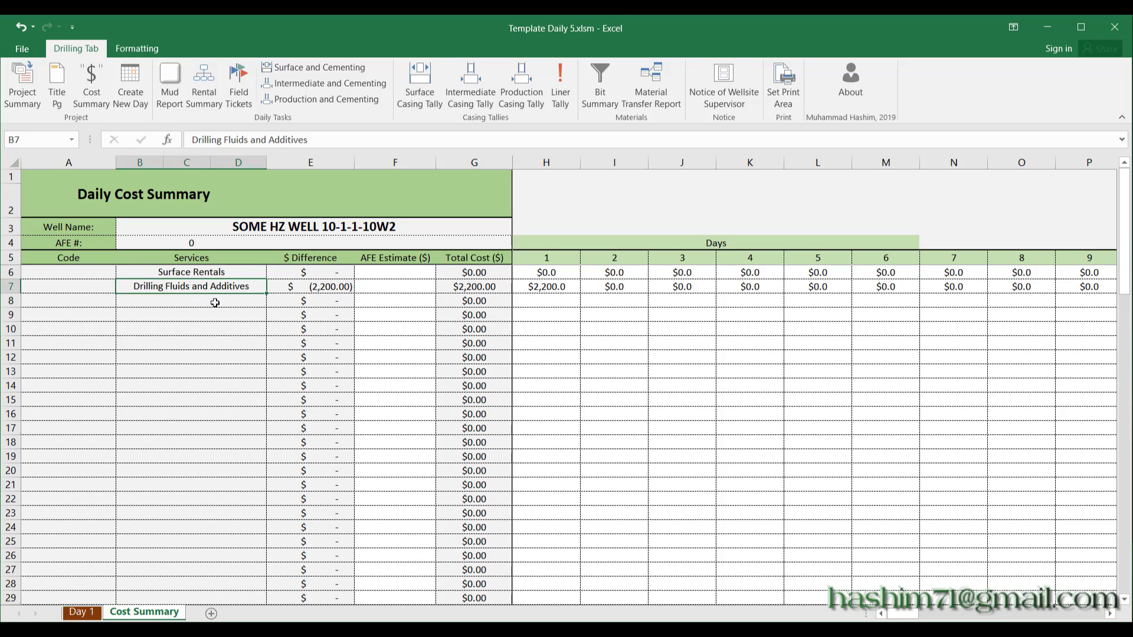
pyautogui.moveTo(213, 303); pyautogui.dragTo(222, 487)
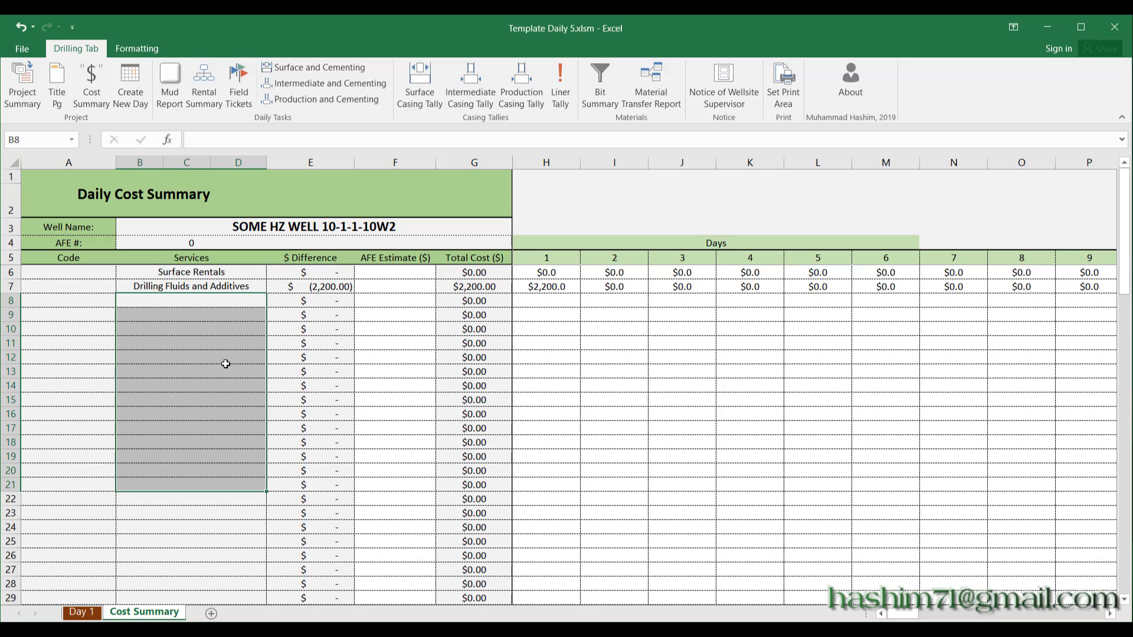
pyautogui.scroll(-20, 220, 326)
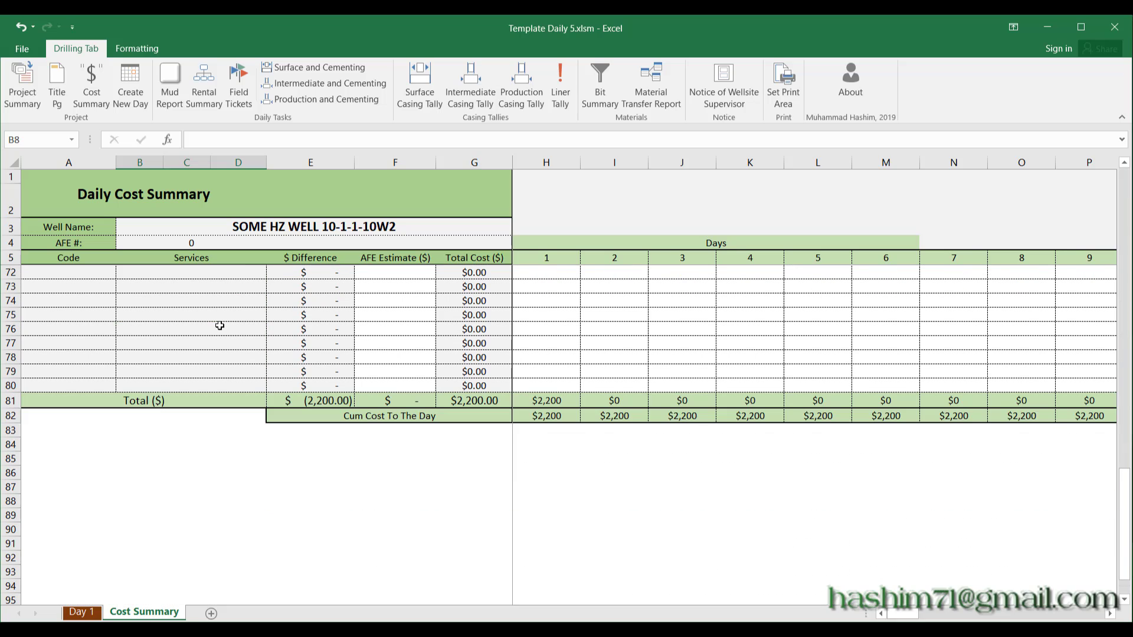
pyautogui.click(554, 399)
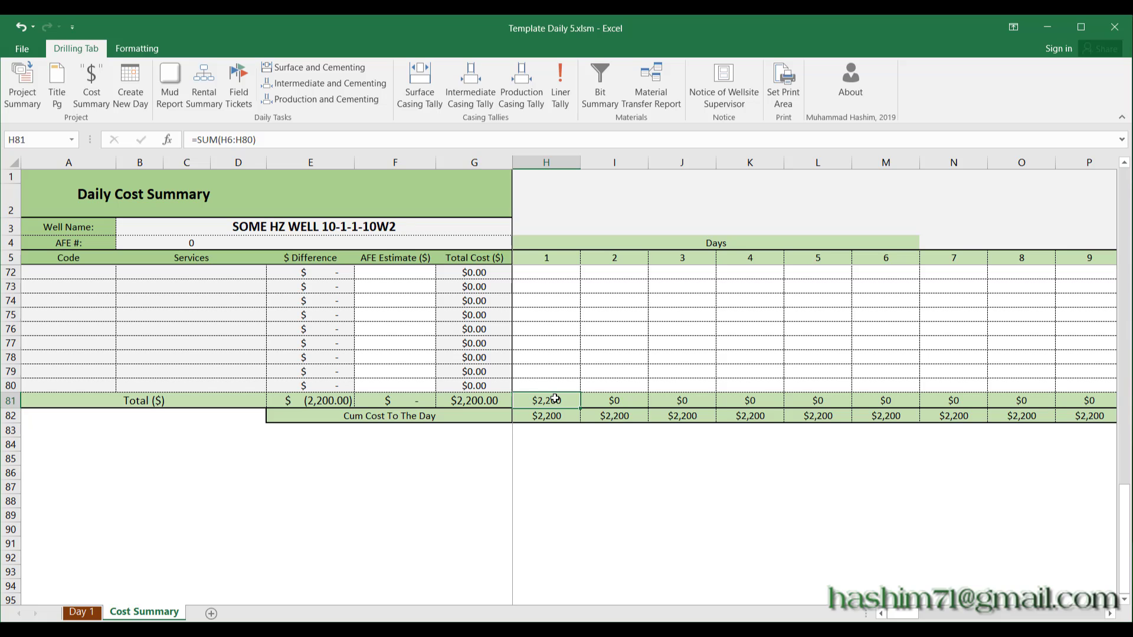
pyautogui.scroll(20, 555, 399)
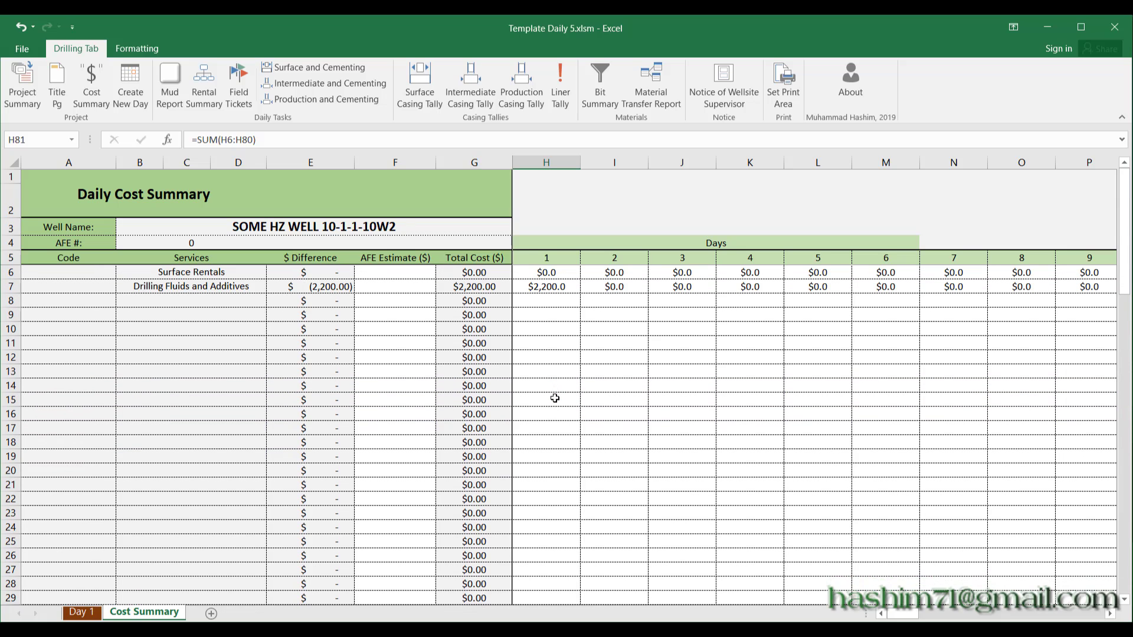
# Examine the daily totals and cumulative cost rows at the end of the Cost Summary
pyautogui.scroll(-12, 594, 291)
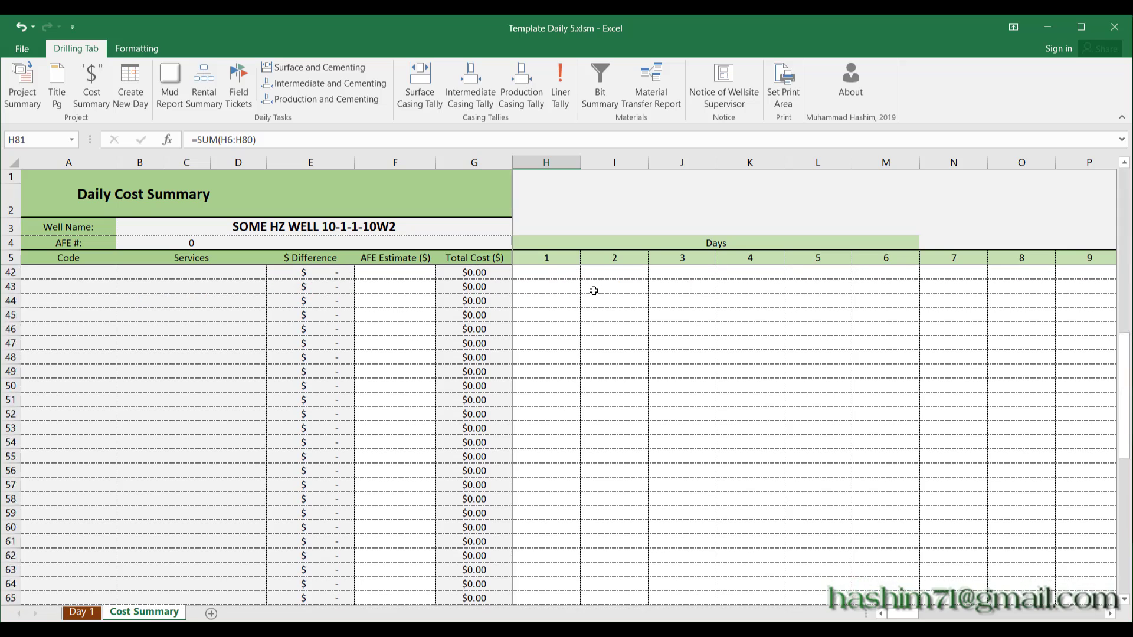
pyautogui.scroll(-8, 594, 291)
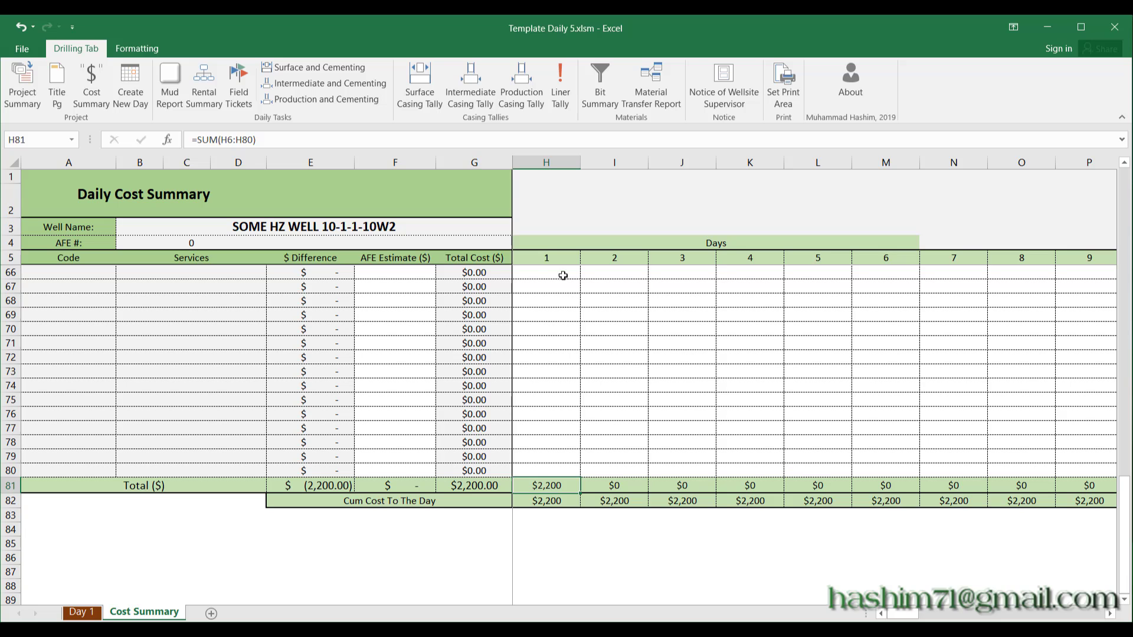
# Open the Rental Summary and list Pump, Trailer and SOMETHING ELSE as the first three rental equipment entries
pyautogui.click(212, 105)
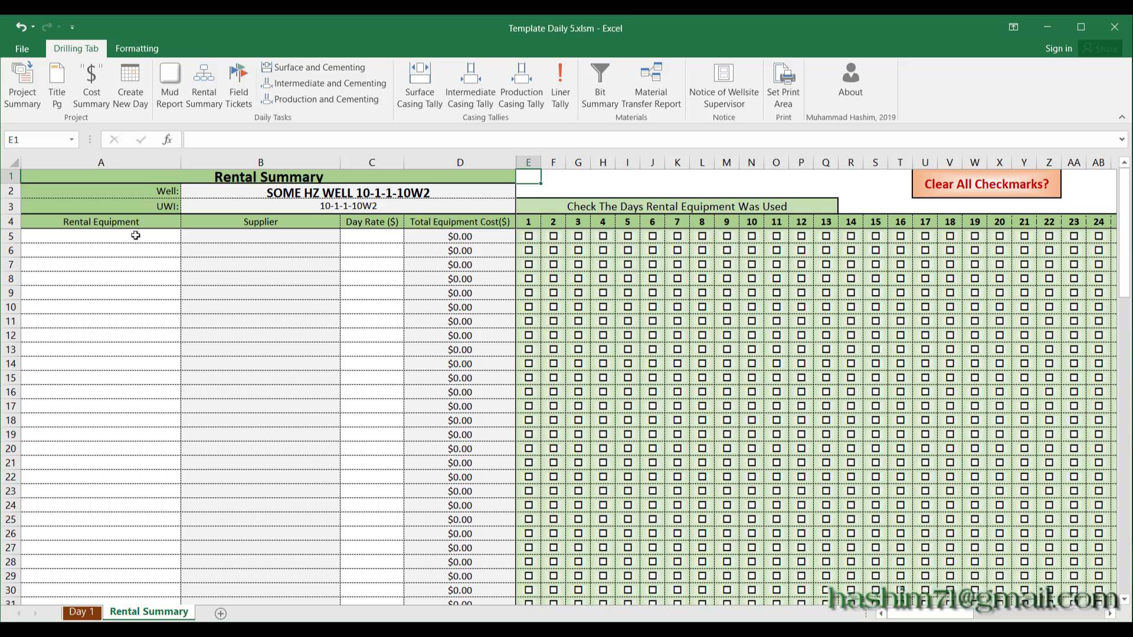
pyautogui.click(120, 237)
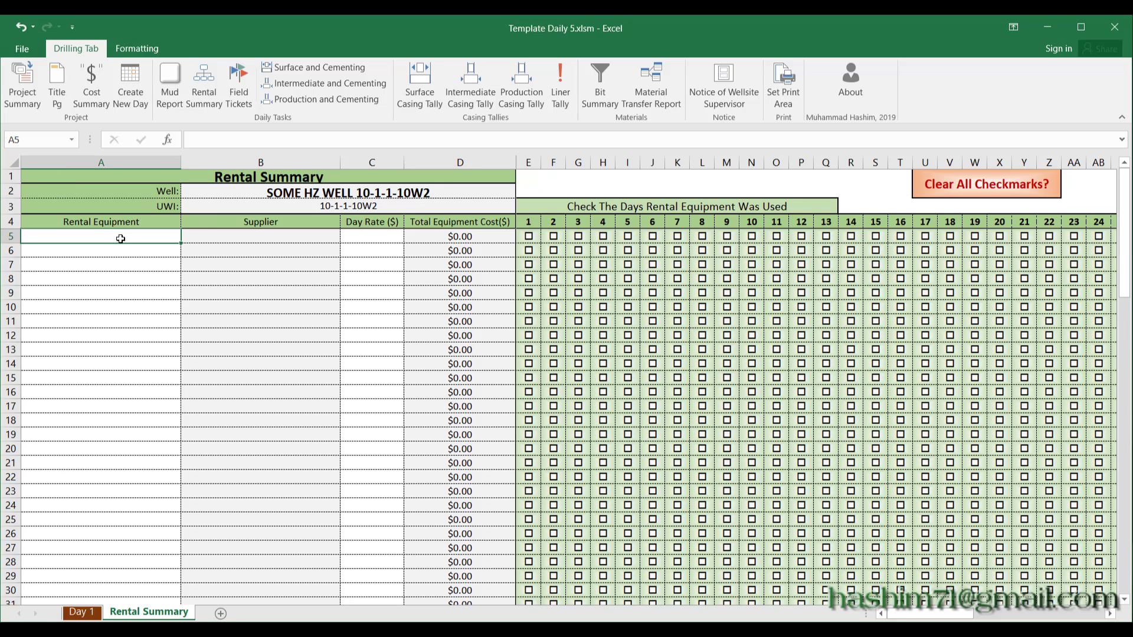
pyautogui.write('p')
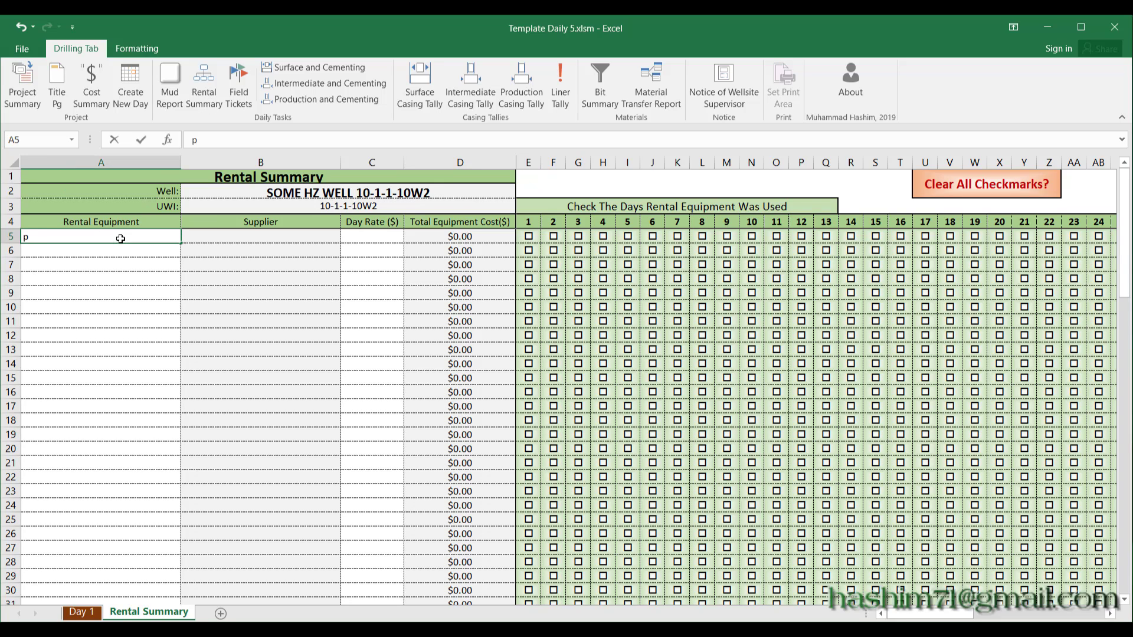
pyautogui.write('ump')
pyautogui.press('Tab')
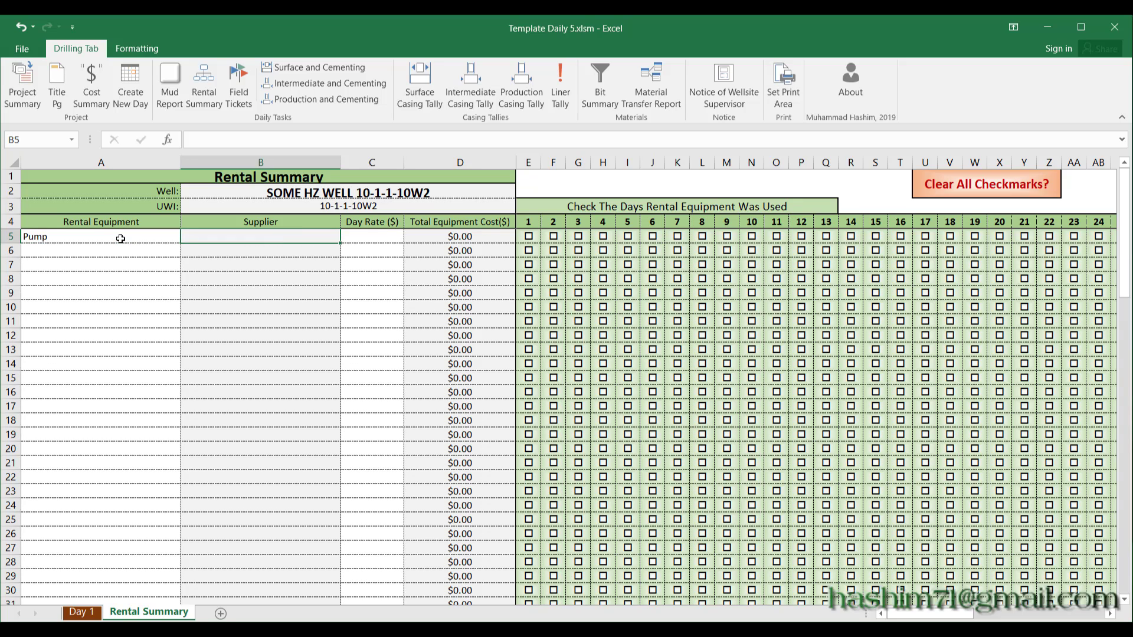
pyautogui.press('Return')
pyautogui.write('Trai')
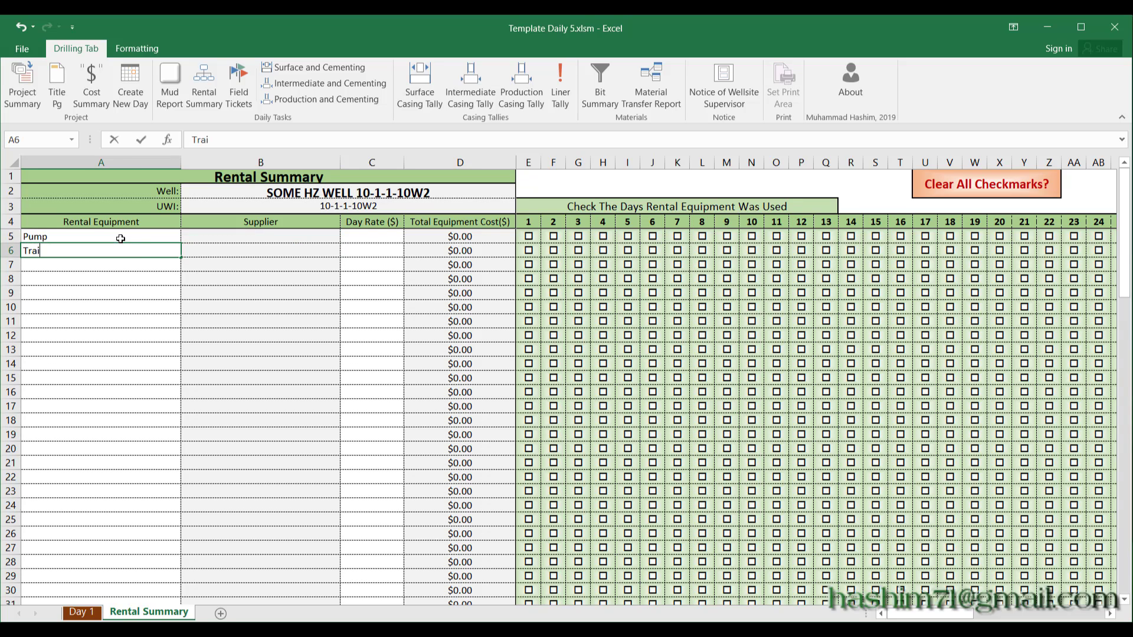
pyautogui.write('ler')
pyautogui.press('Return')
pyautogui.write('SOMETHING ELSE')
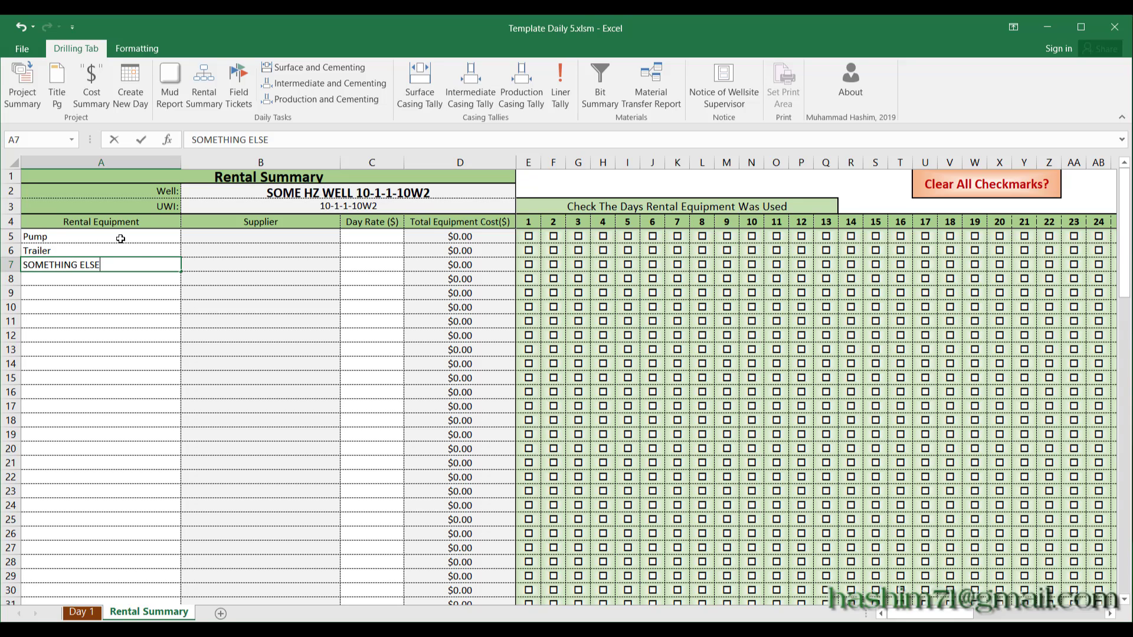
pyautogui.press('Tab')
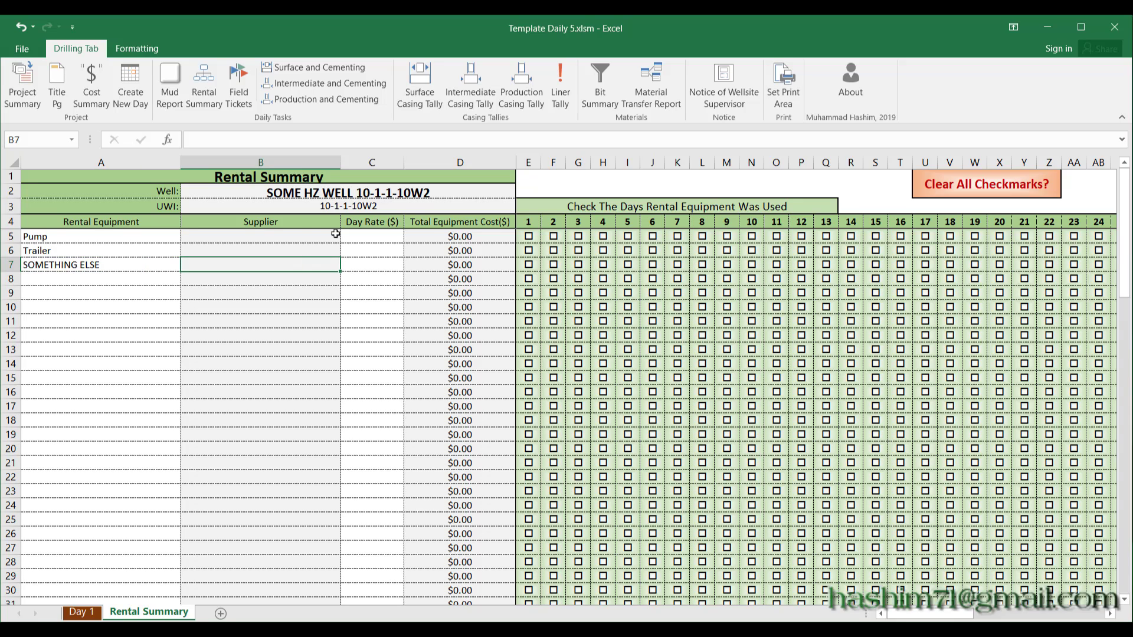
# Set the day rates to $10 for Pump, $20 for Trailer and $30 for SOMETHING ELSE
pyautogui.click(361, 233)
pyautogui.write('10')
pyautogui.press('Return')
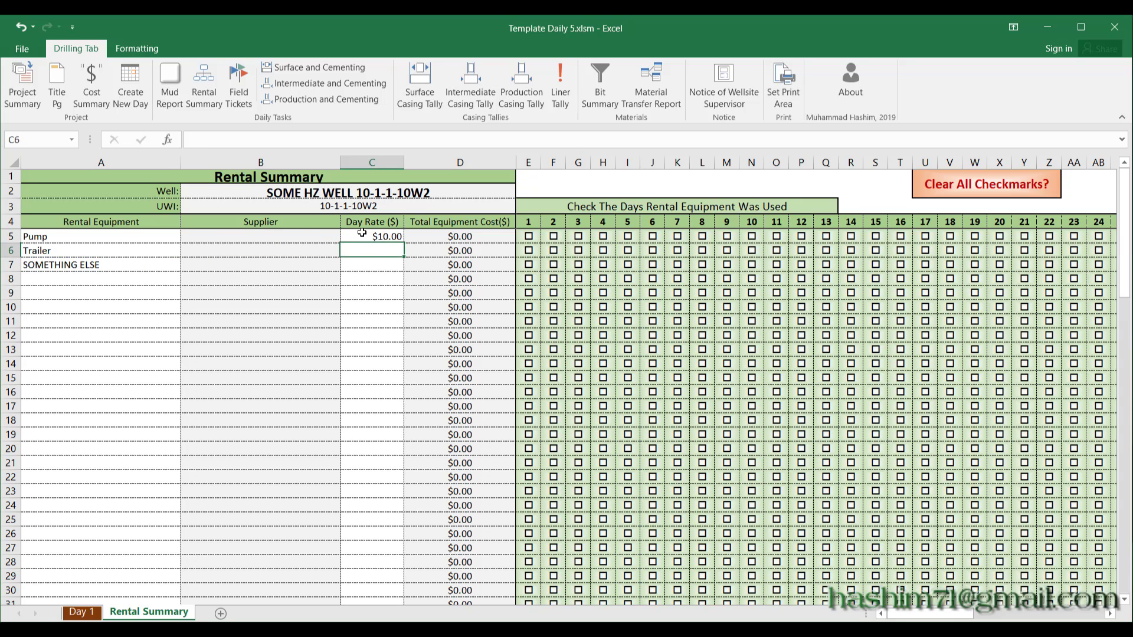
pyautogui.write('20')
pyautogui.press('Return')
pyautogui.write('30')
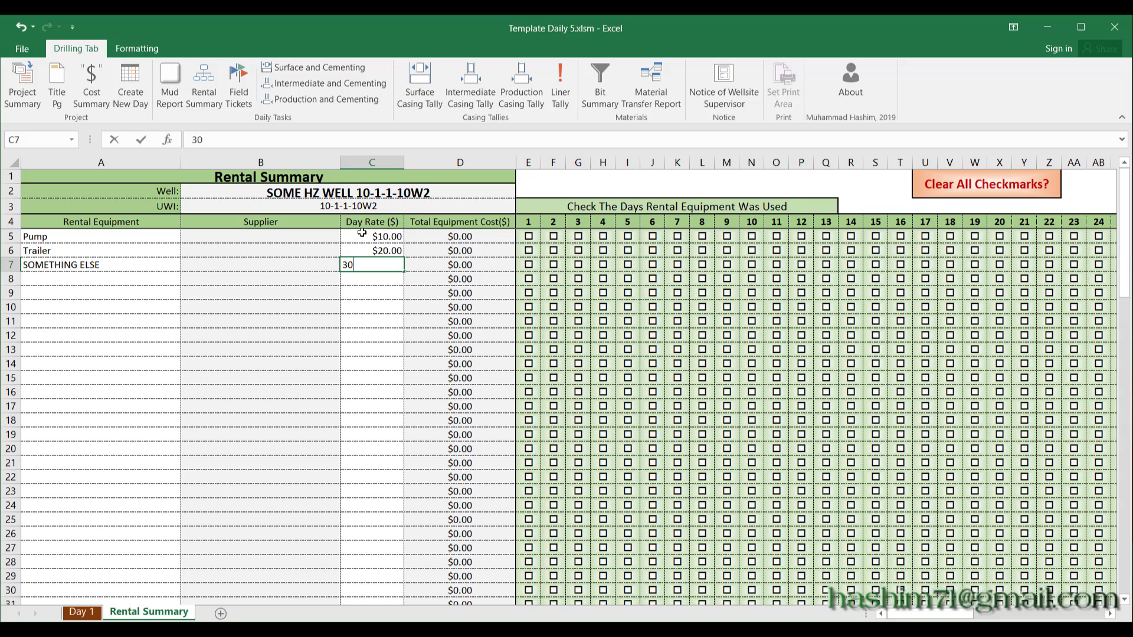
pyautogui.press('Return')
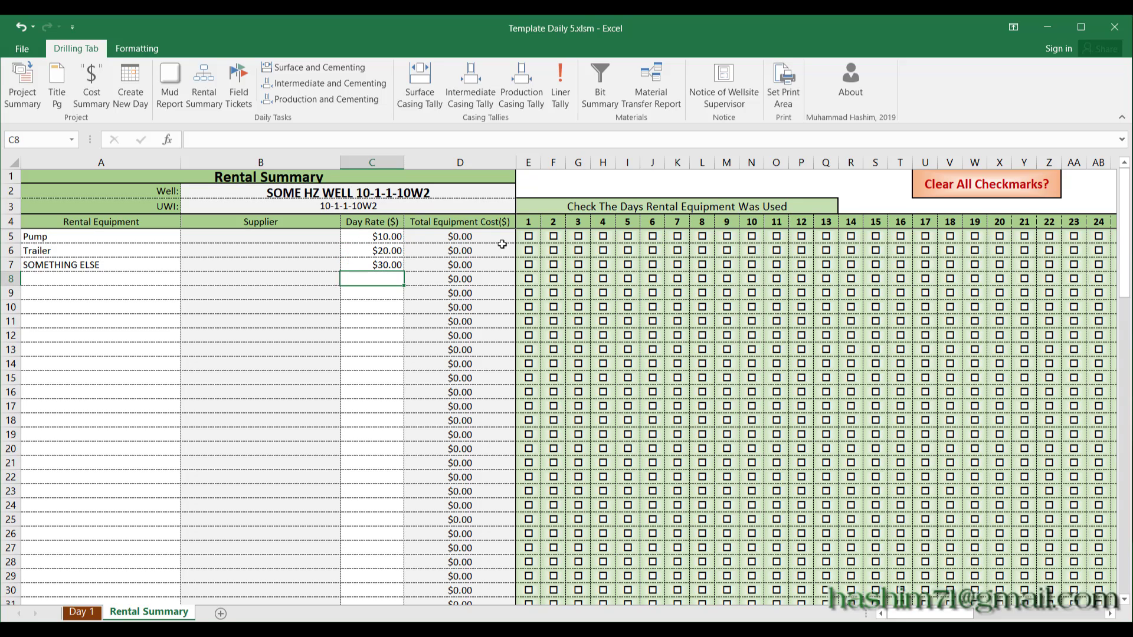
# Check the rental days used: 1 to 4 for Pump, 1, 3 and 5 for Trailer, and 2, 4 and 6 for SOMETHING ELSE
pyautogui.click(530, 237)
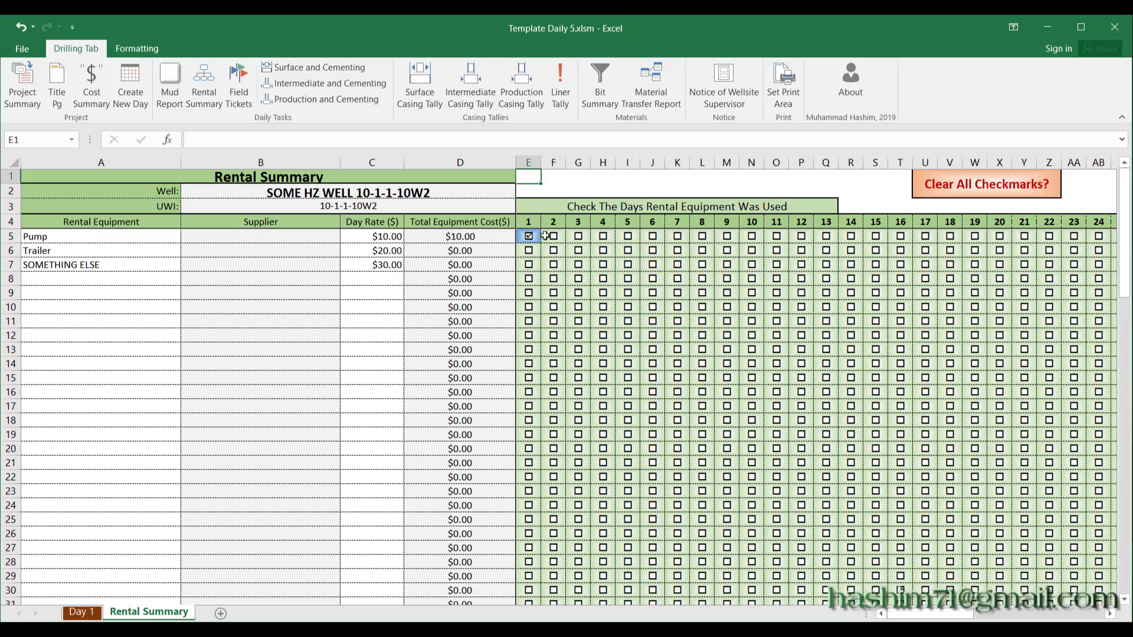
pyautogui.click(553, 236)
pyautogui.click(578, 237)
pyautogui.click(599, 237)
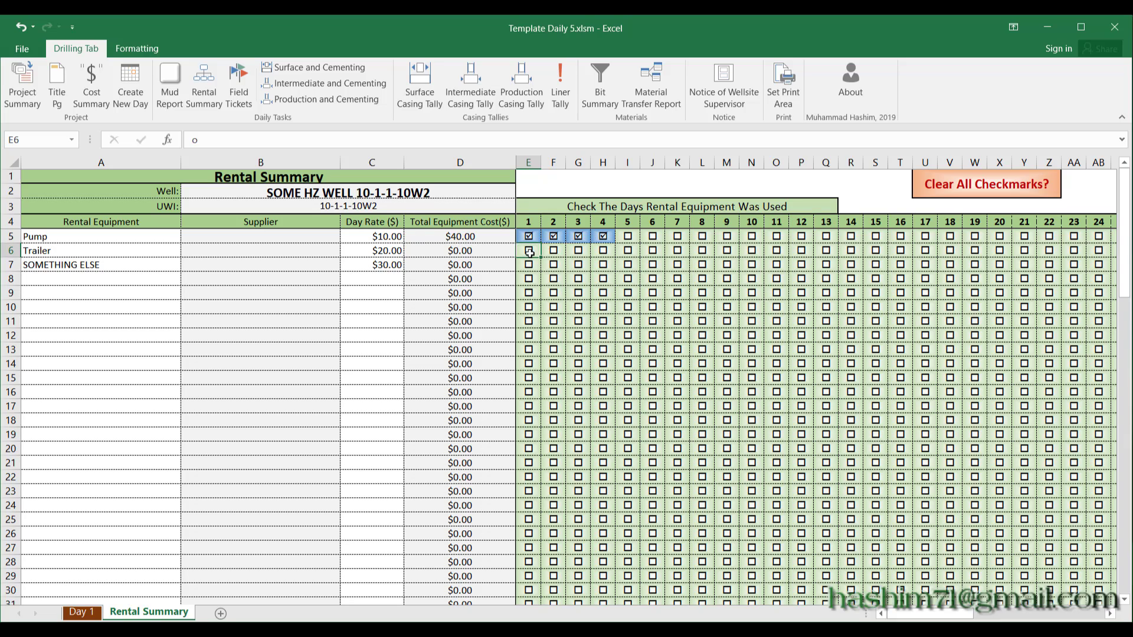
pyautogui.click(529, 251)
pyautogui.click(579, 250)
pyautogui.click(627, 251)
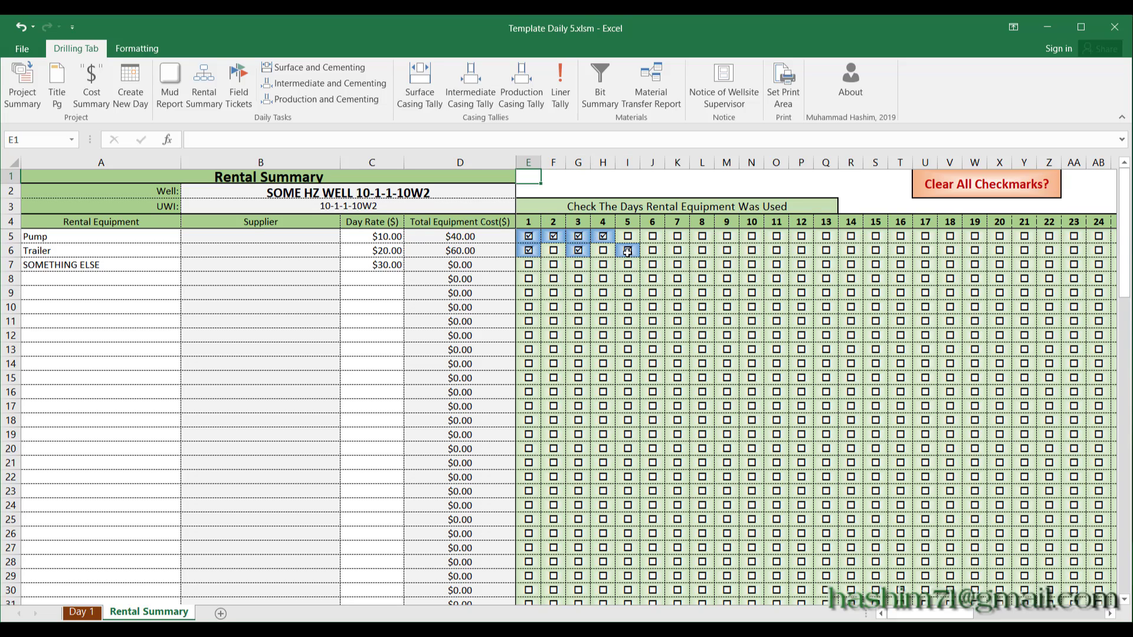
pyautogui.click(553, 265)
pyautogui.click(602, 264)
pyautogui.click(652, 264)
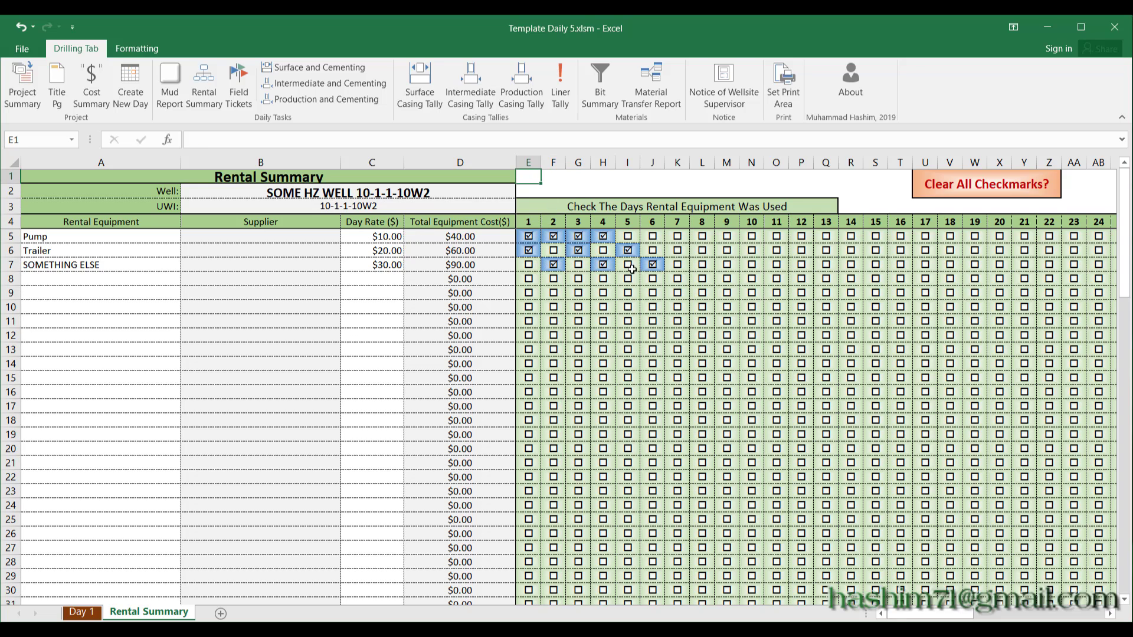
# Review the cumulative and daily rental costs, and check the linked Surface Rentals row in the Cost Summary
pyautogui.scroll(-16, 488, 280)
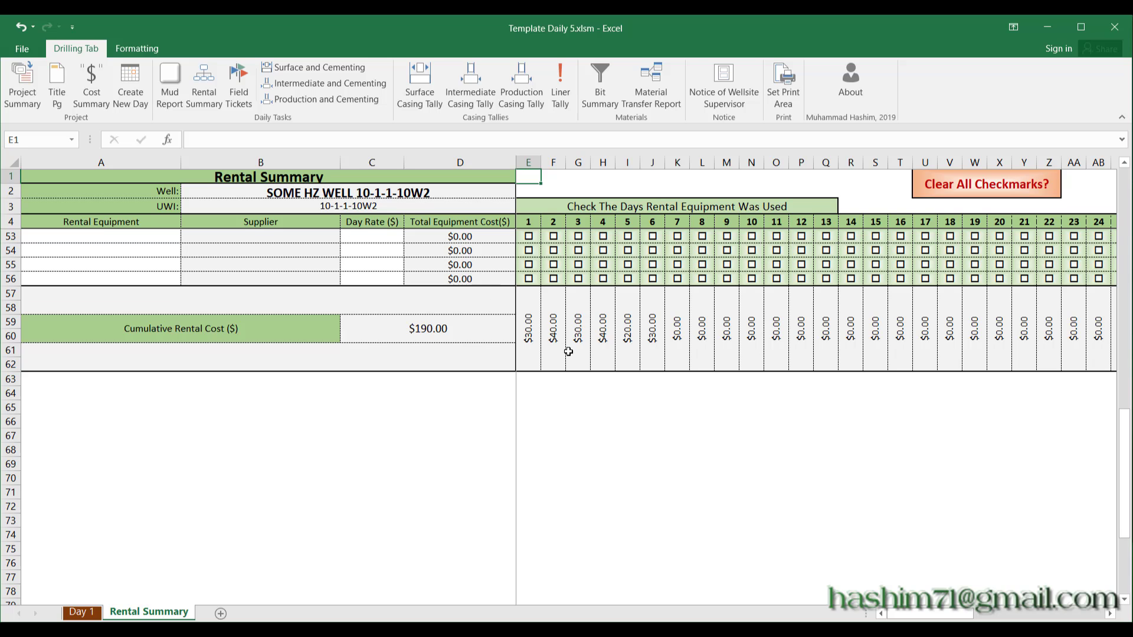
pyautogui.scroll(16, 569, 352)
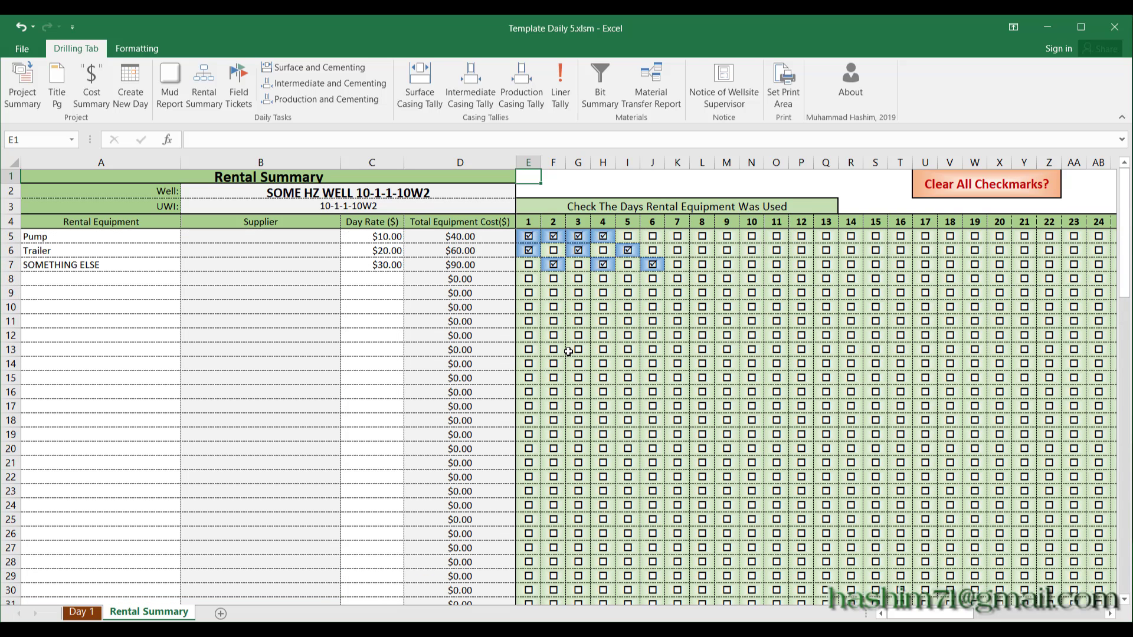
pyautogui.click(112, 99)
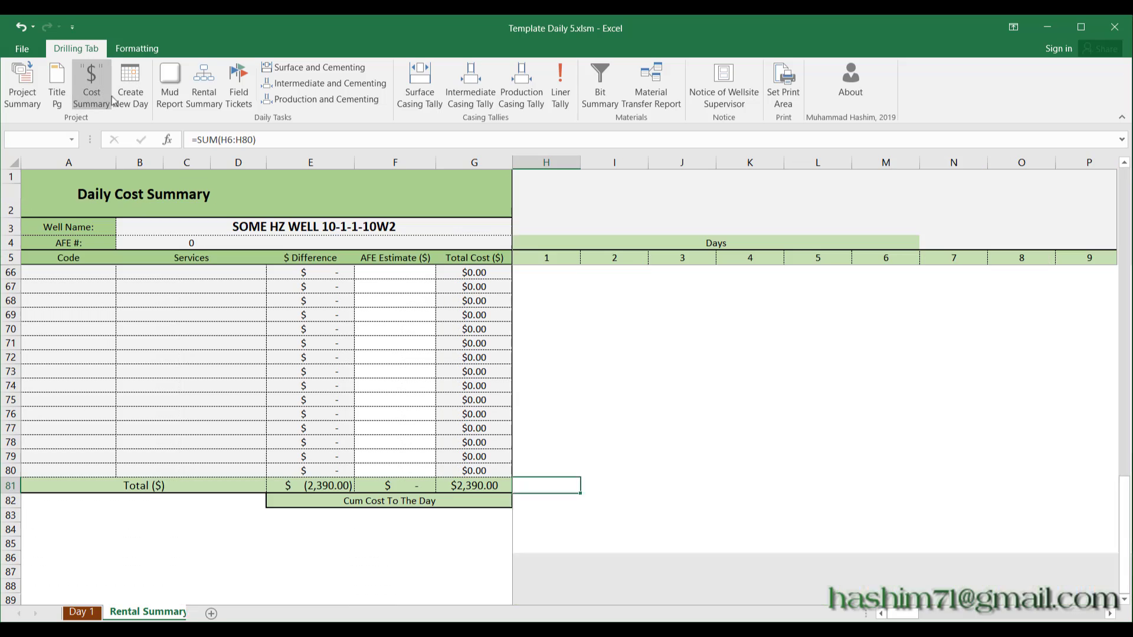
pyautogui.scroll(20, 360, 312)
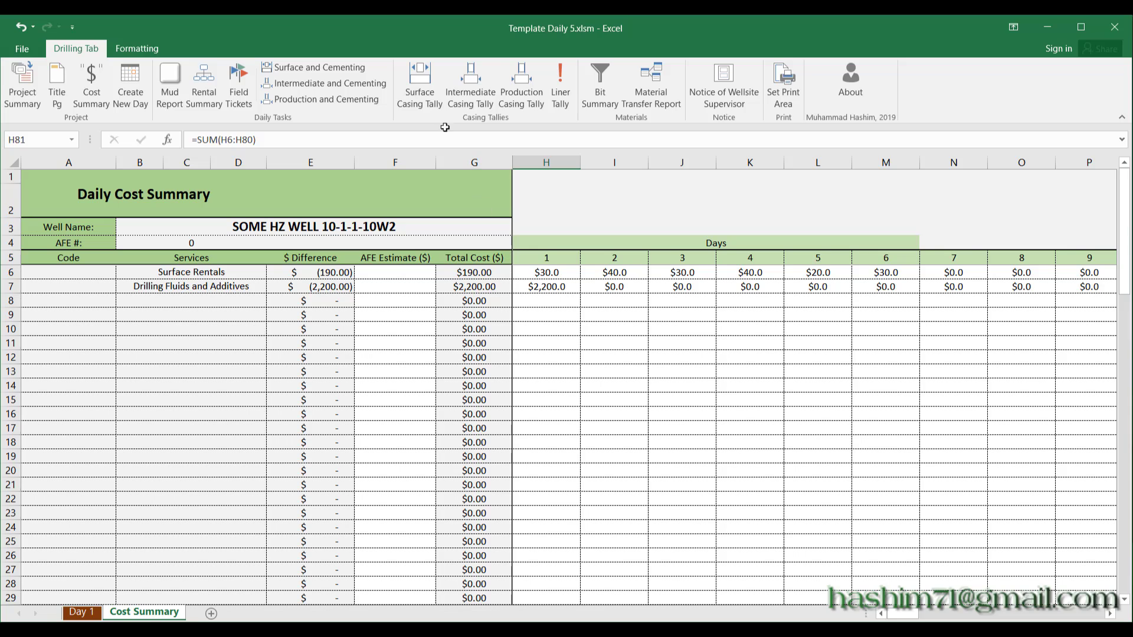
# Open the Surface Casing Tally and set its measured depth (MD) to 1200 m
pyautogui.click(423, 82)
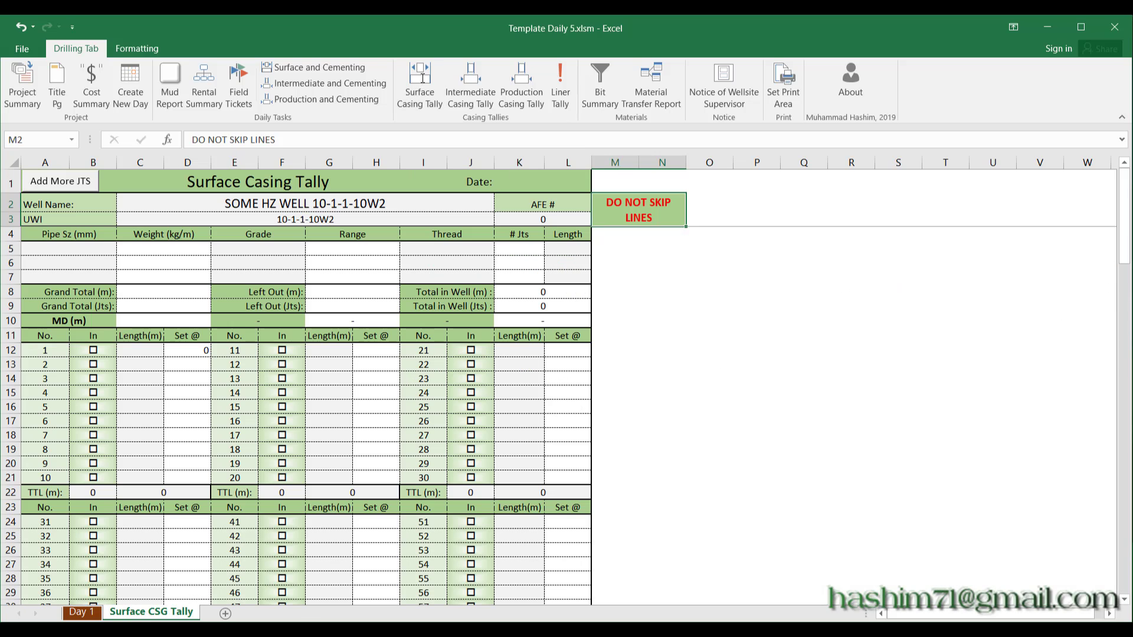
pyautogui.scroll(-8, 365, 359)
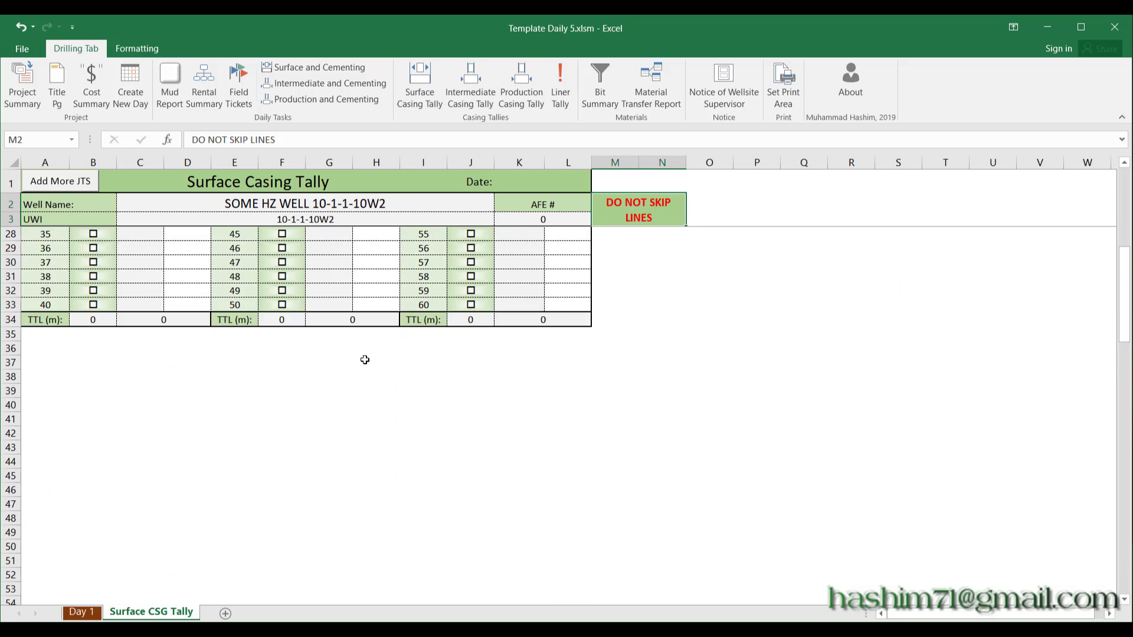
pyautogui.scroll(8, 365, 359)
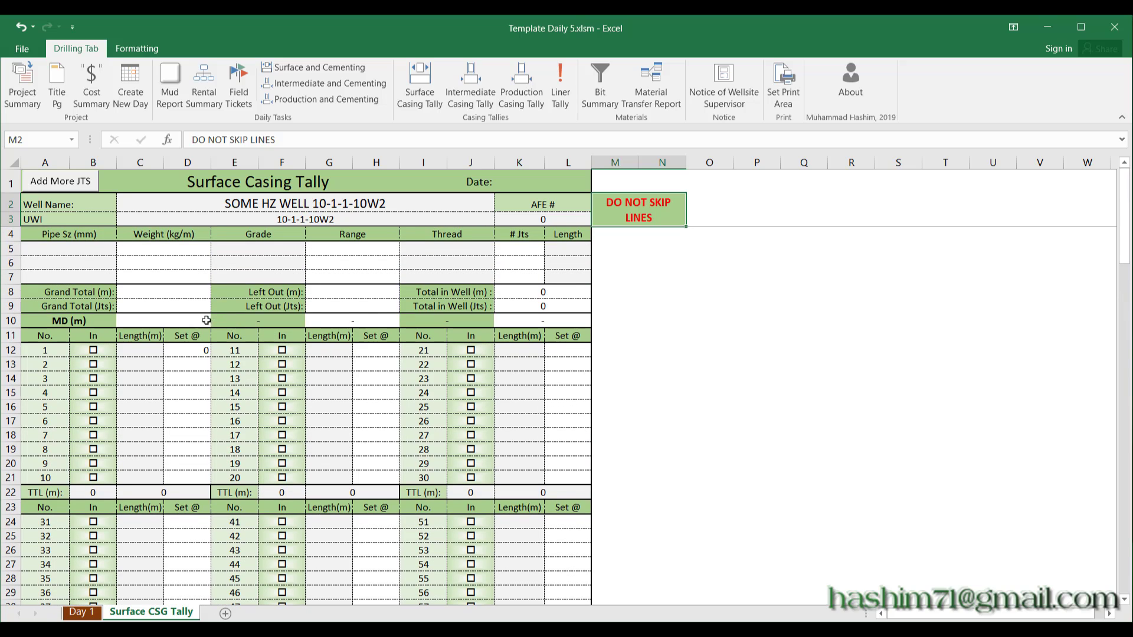
pyautogui.click(178, 314)
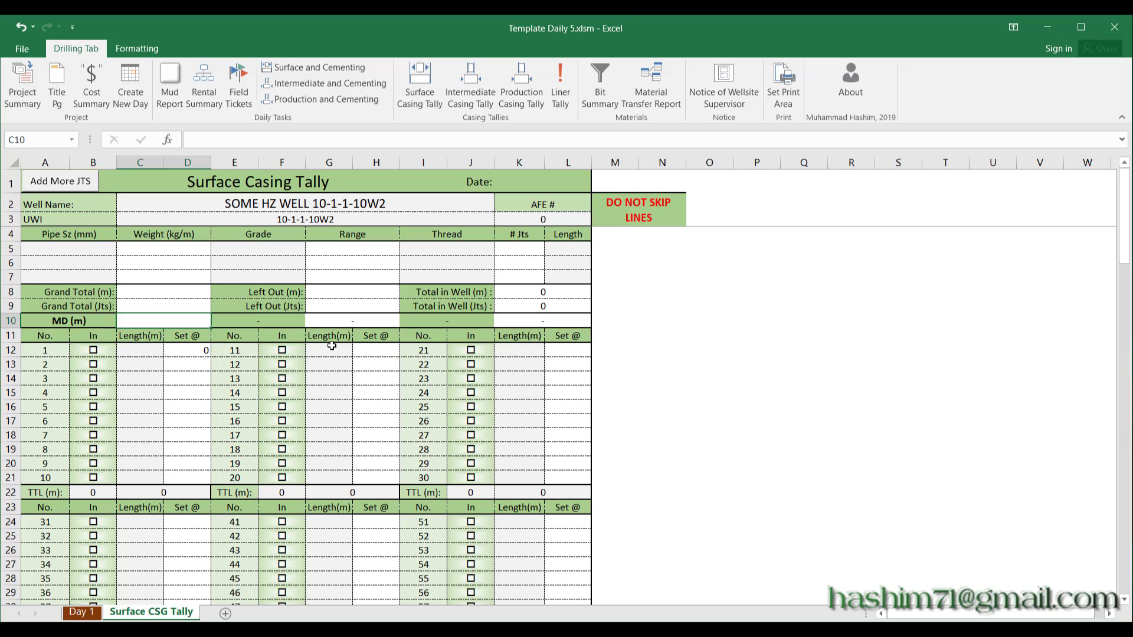
pyautogui.write('1200')
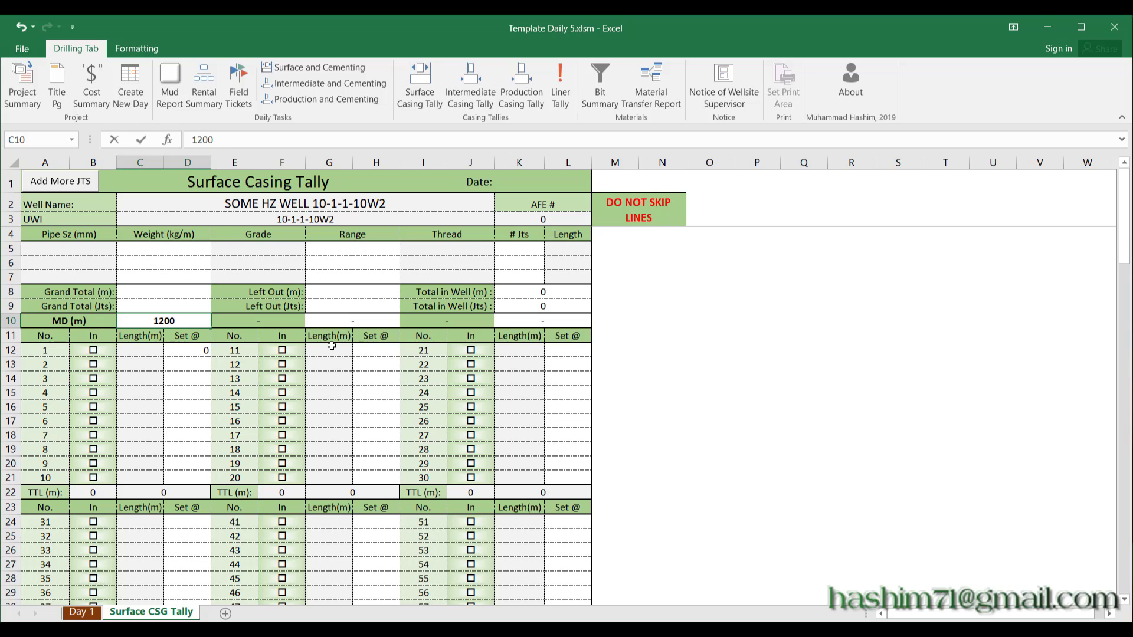
pyautogui.press('Return')
pyautogui.press('Return')
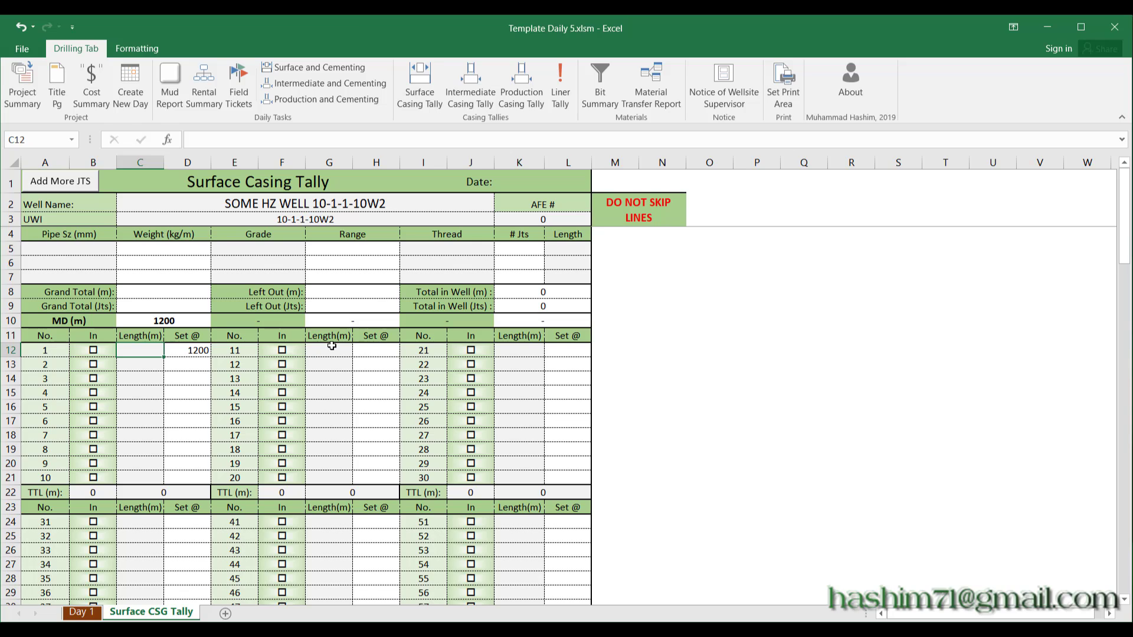
# Enter the lengths of casing joints 1 to 4 as 10, 12, 13 and 10 m
pyautogui.doubleClick(138, 348)
pyautogui.write('10')
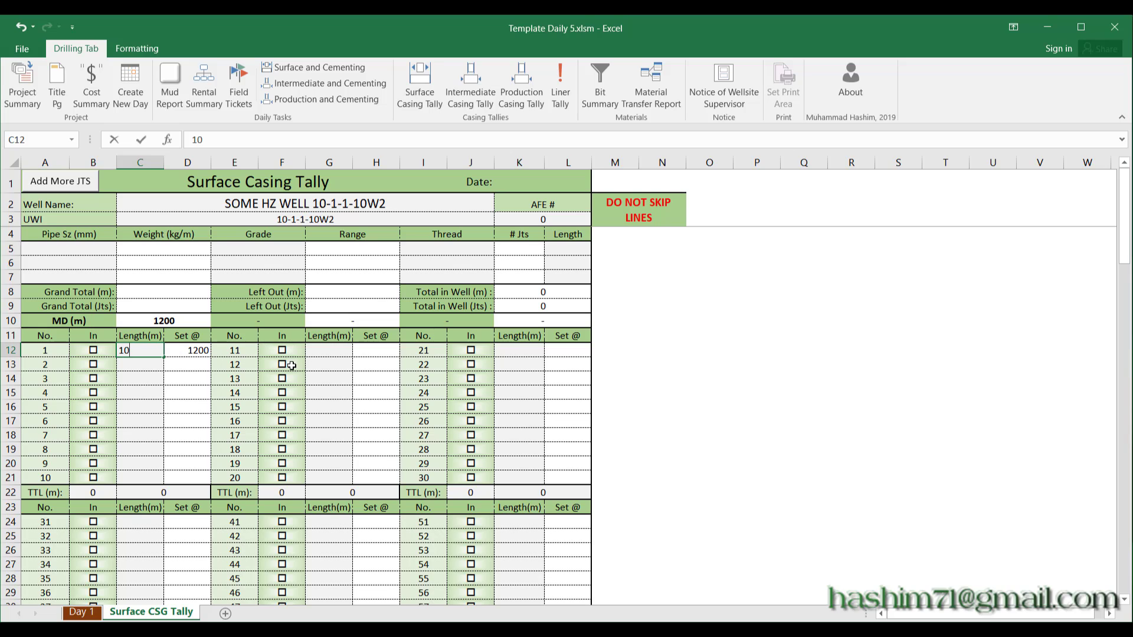
pyautogui.press('Return')
pyautogui.press('Up')
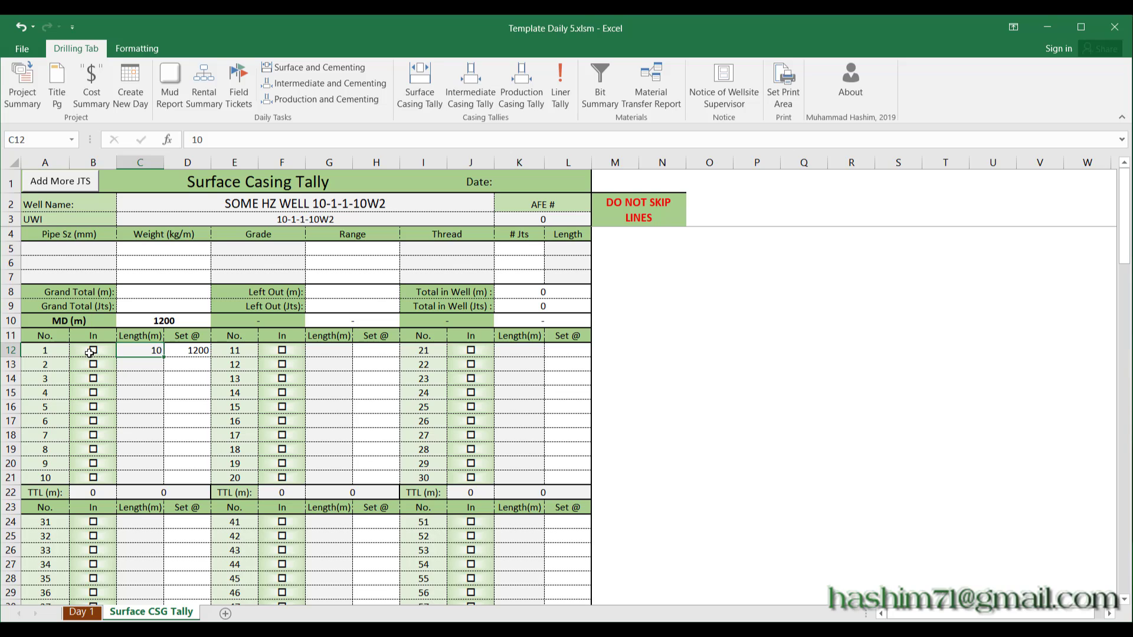
pyautogui.press('Return')
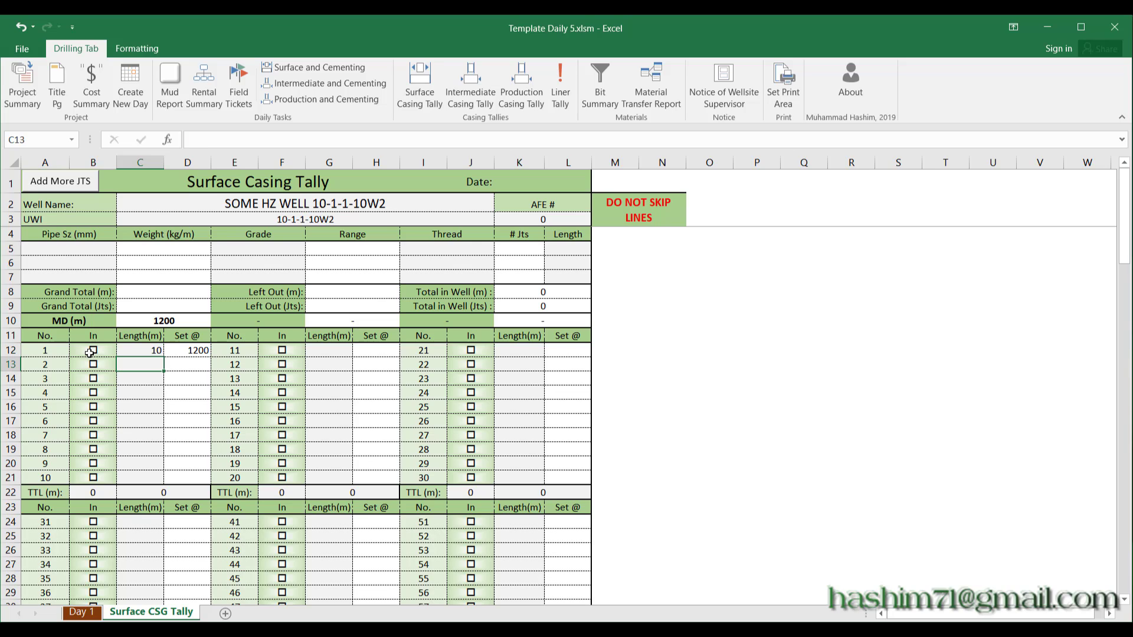
pyautogui.write('12')
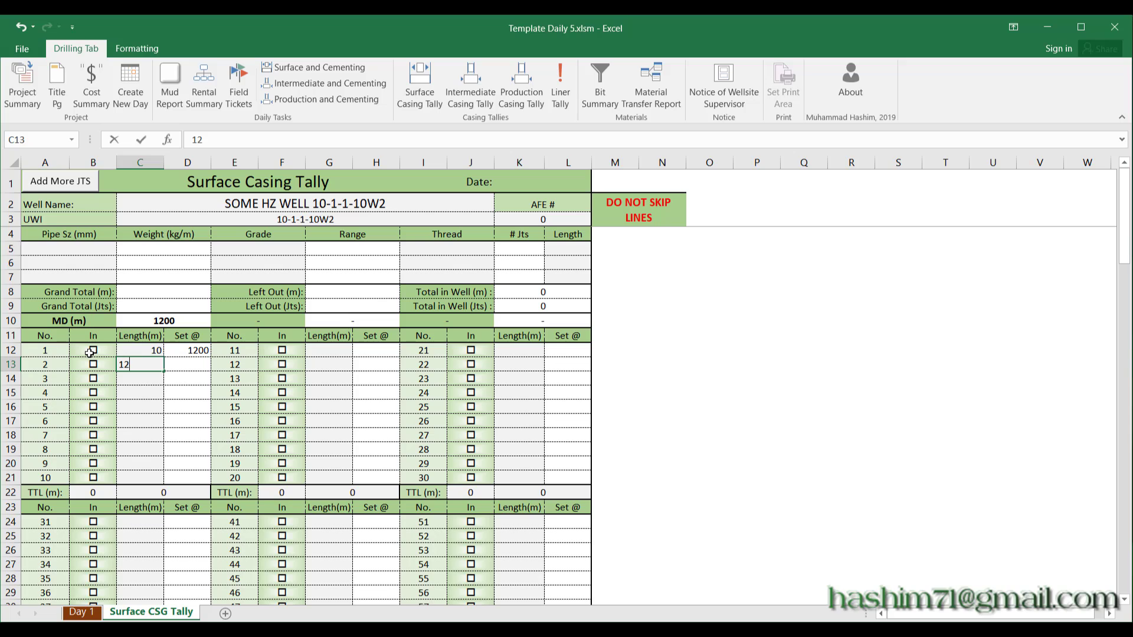
pyautogui.press('Return')
pyautogui.write('13')
pyautogui.press('Return')
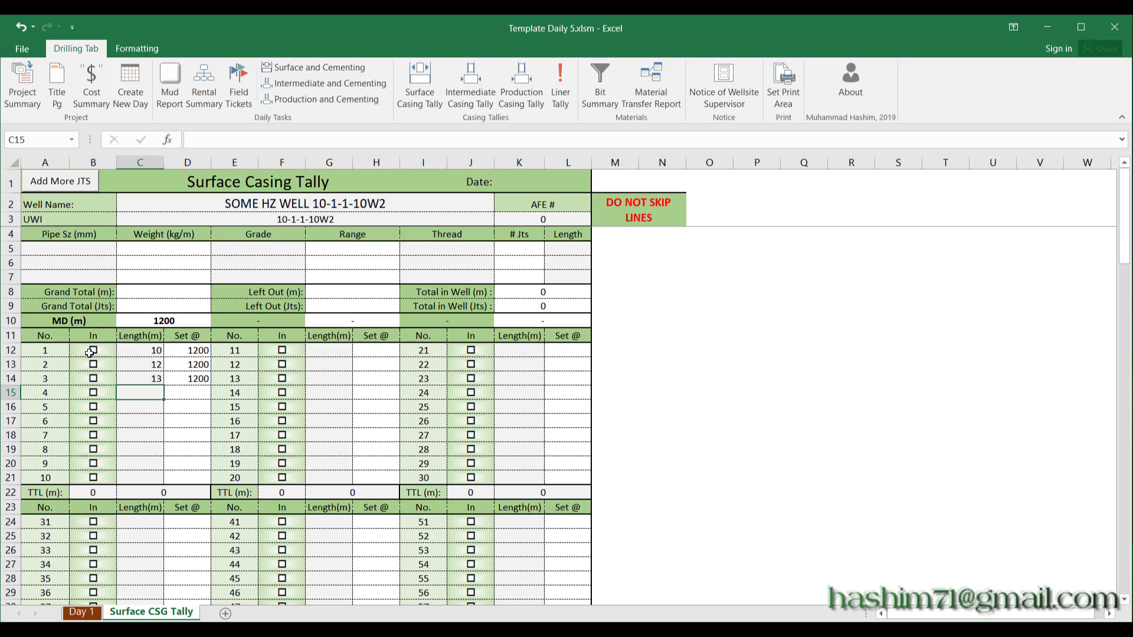
pyautogui.write('10')
pyautogui.press('Return')
pyautogui.press('Up')
# Check casing joints 1 and 3 as In, leaving joints 2 and 4 unchecked
pyautogui.click(97, 350)
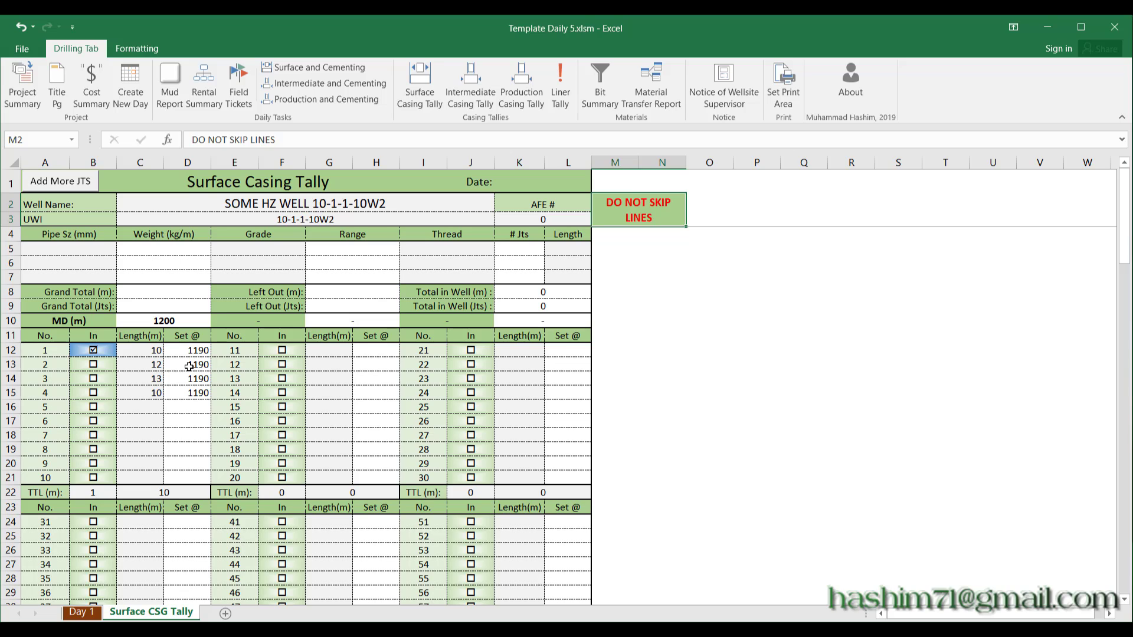
pyautogui.click(97, 378)
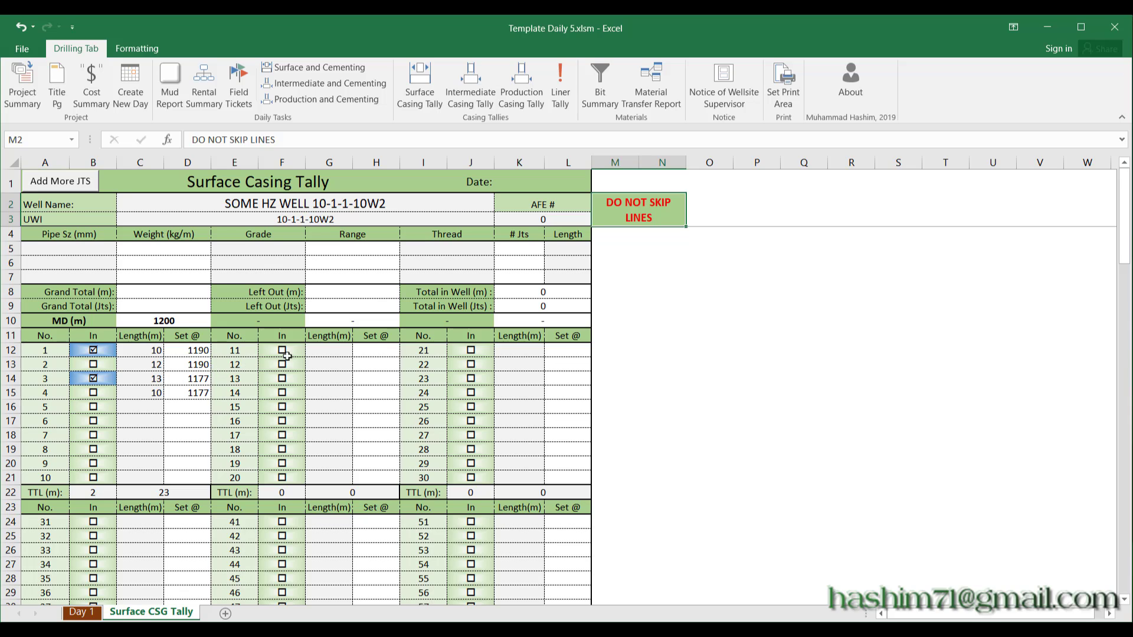
# Add another block of joints, numbered 61 to 90, to the Surface Casing Tally and look over the new rows
pyautogui.scroll(-2, 326, 348)
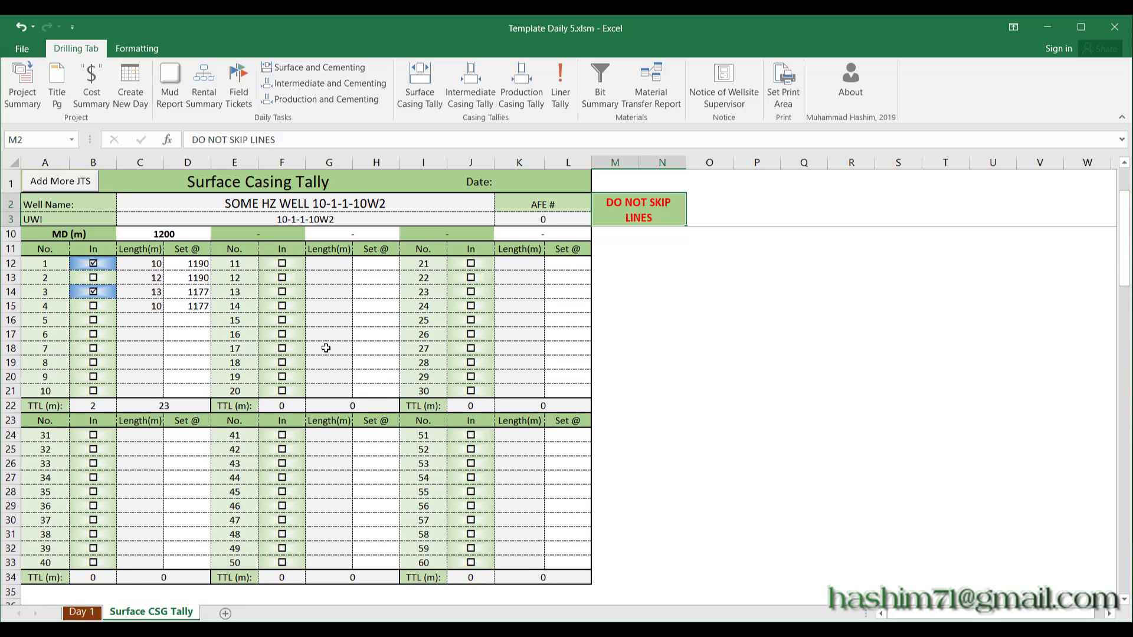
pyautogui.click(432, 562)
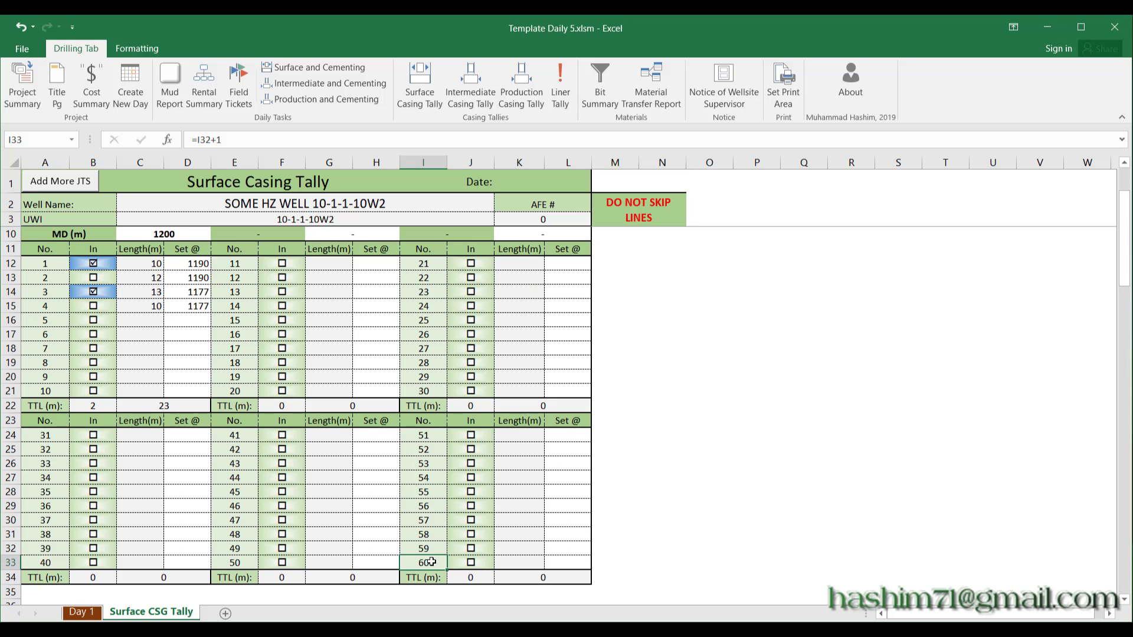
pyautogui.scroll(-2, 401, 531)
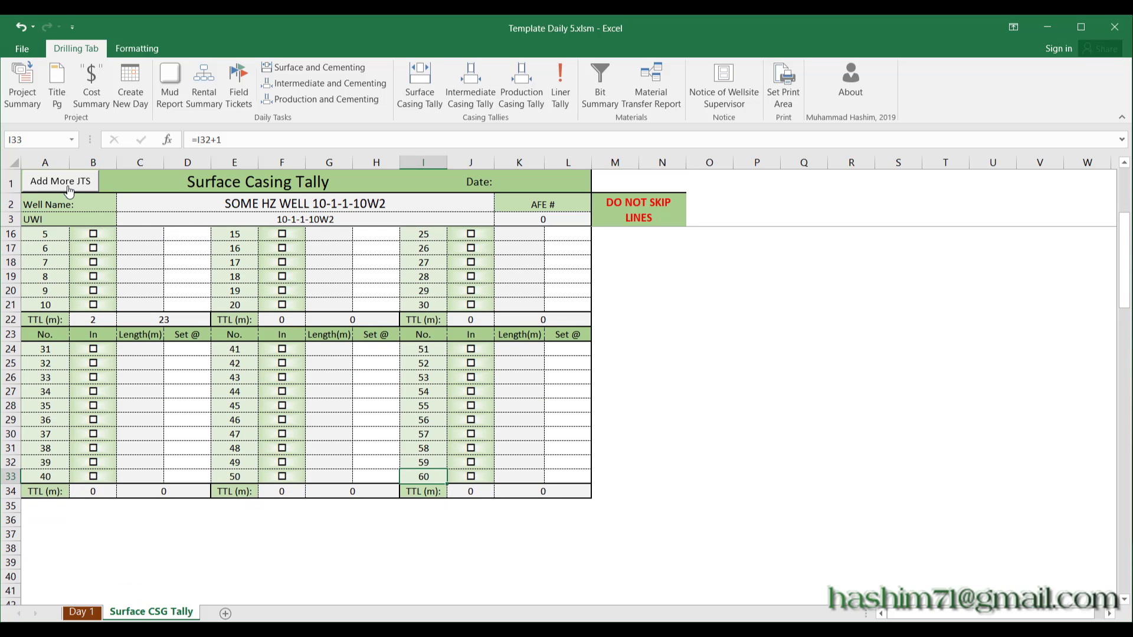
pyautogui.click(68, 188)
pyautogui.moveTo(37, 278); pyautogui.dragTo(568, 420)
pyautogui.click(571, 371)
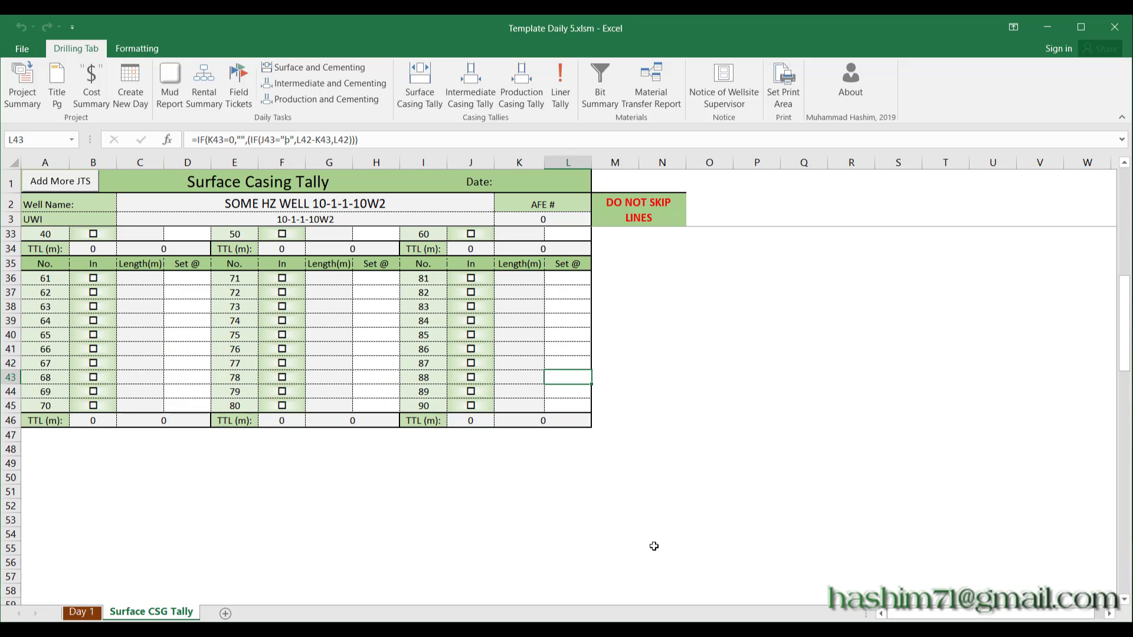
# Open the Liner Tally to try the In? checkbox of its first row, and open the Bit Summary
pyautogui.click(566, 101)
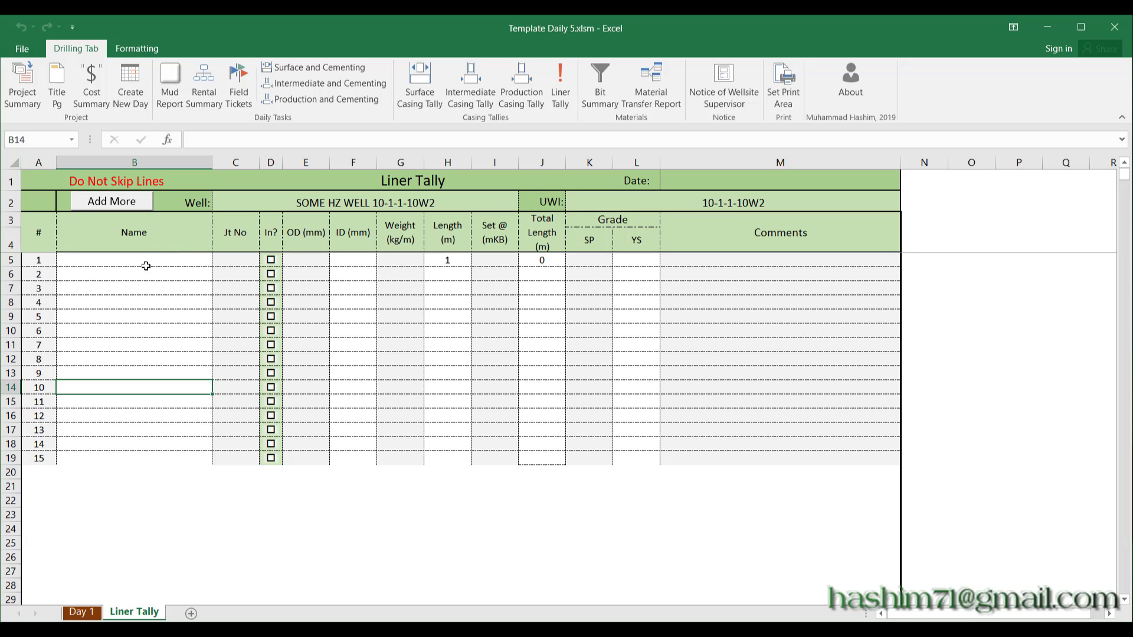
pyautogui.click(272, 261)
pyautogui.click(272, 260)
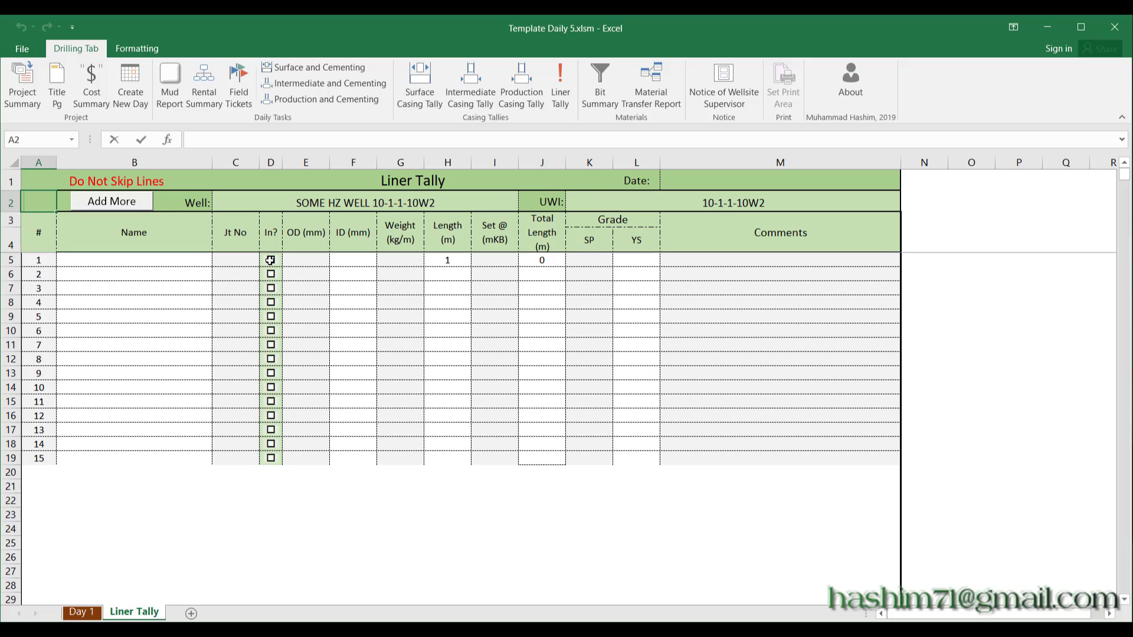
pyautogui.click(602, 107)
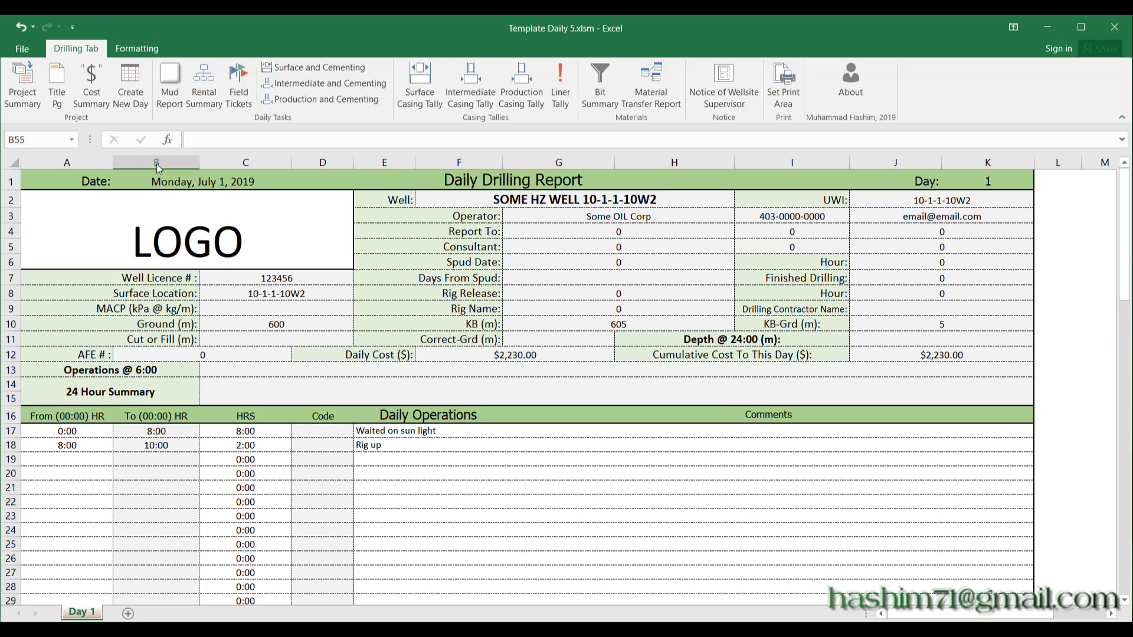
# Create the Day 2 drilling report and check the cell holding its cumulative cost to this day
pyautogui.click(136, 104)
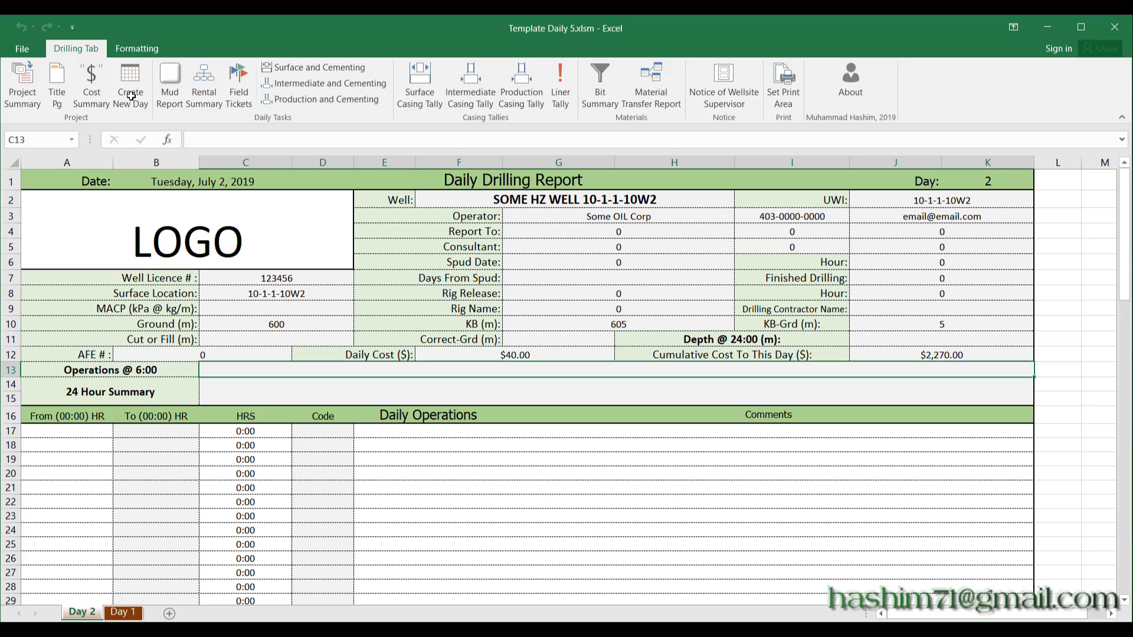
pyautogui.click(938, 355)
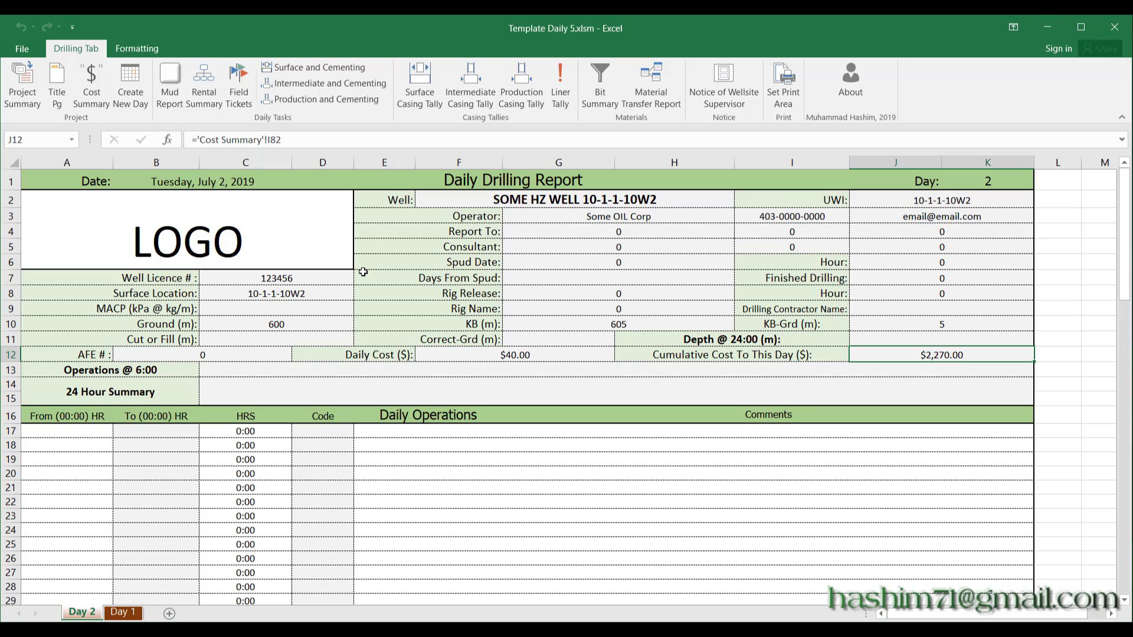
# Examine the Day 2 report's daily operations, remarks, mud additives, bottom hole assembly and bit information sections
pyautogui.scroll(-4, 363, 271)
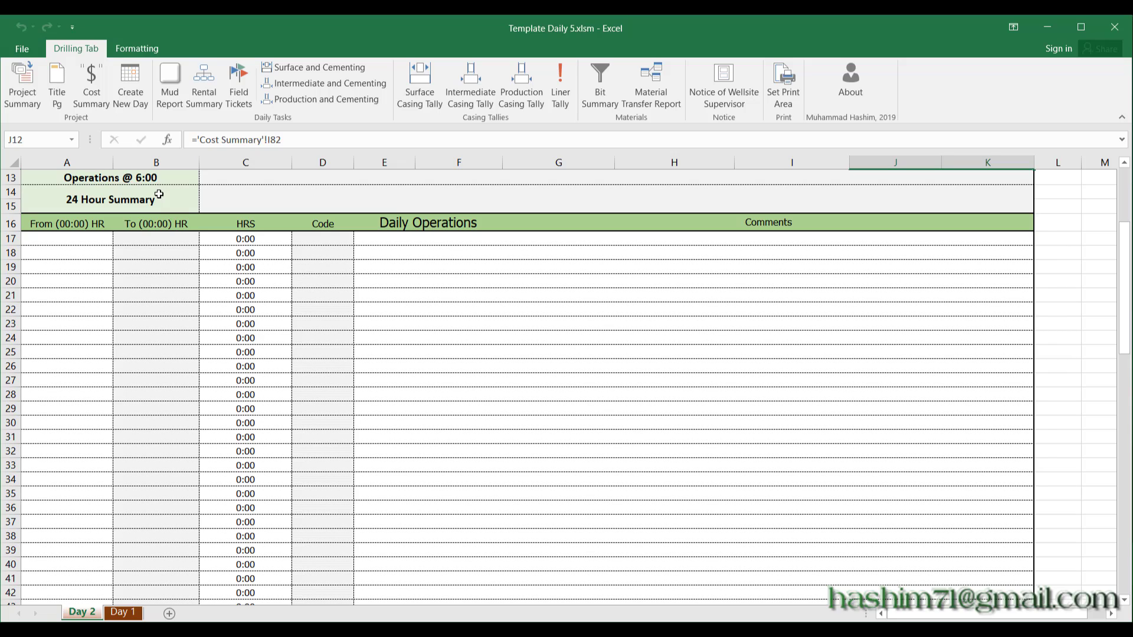
pyautogui.scroll(-4, 498, 281)
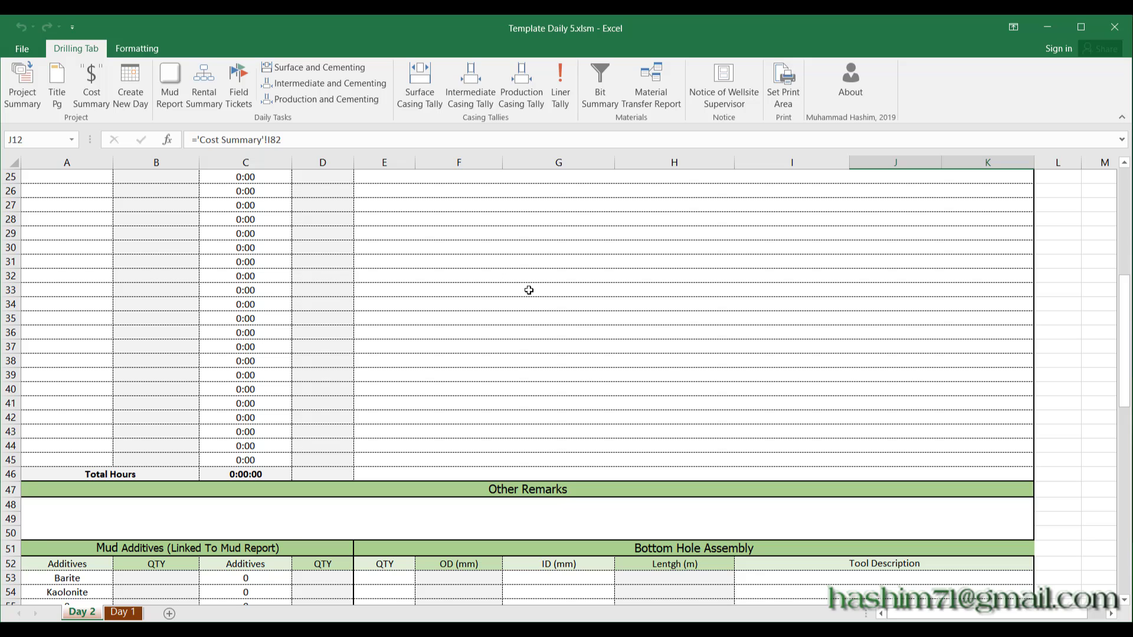
pyautogui.scroll(-4, 529, 291)
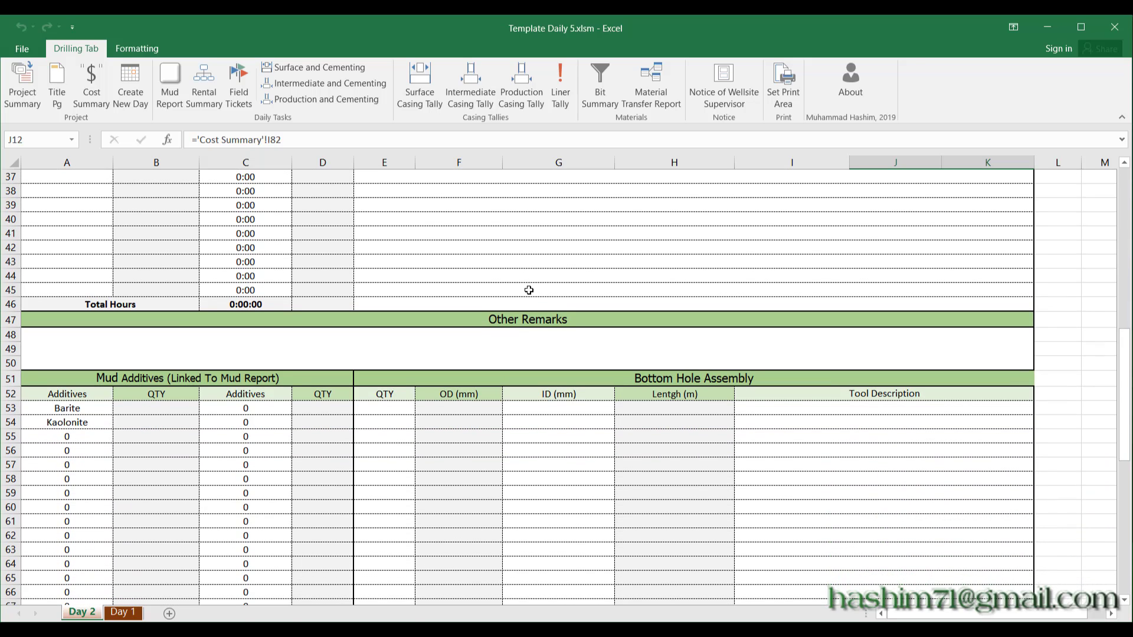
pyautogui.click(161, 409)
pyautogui.scroll(-4, 212, 408)
pyautogui.scroll(-8, 225, 395)
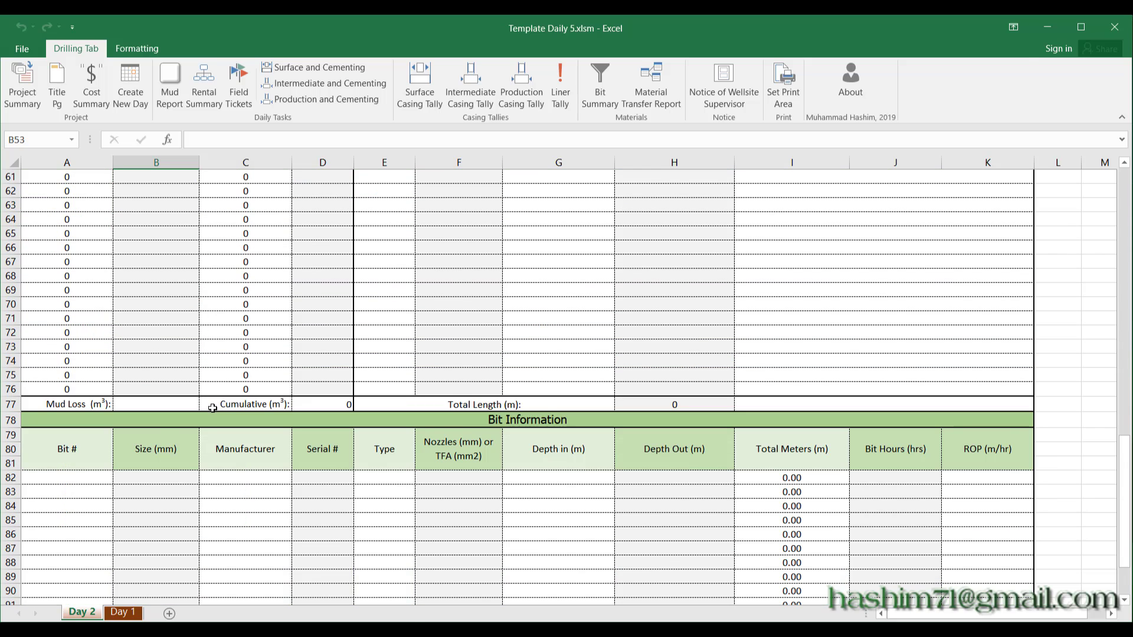
pyautogui.scroll(18, 260, 382)
pyautogui.scroll(6, 258, 381)
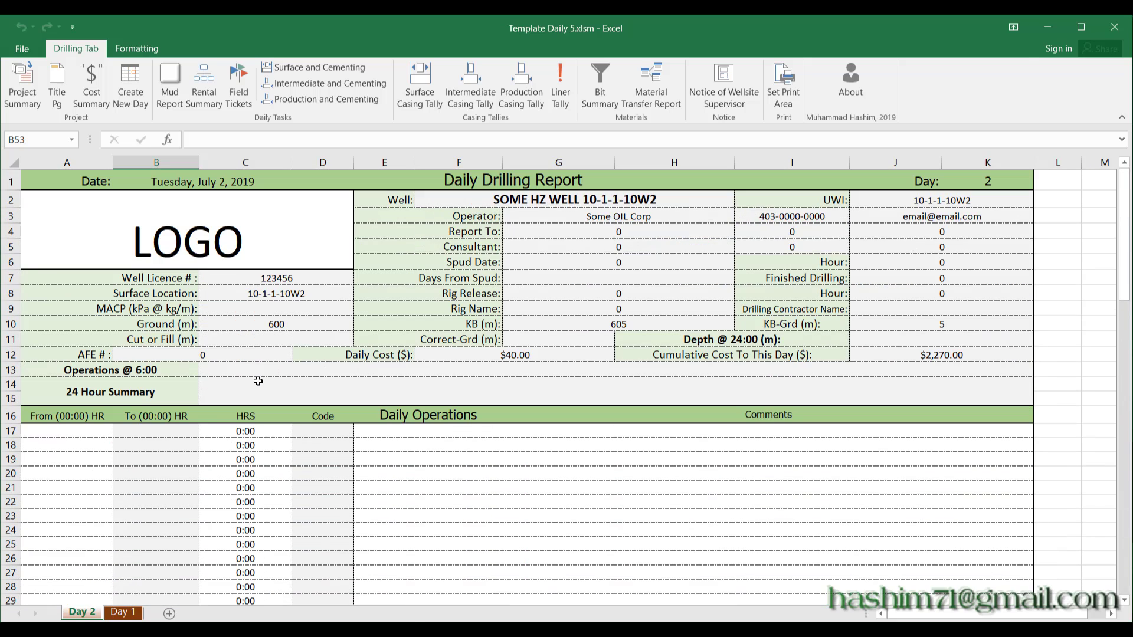